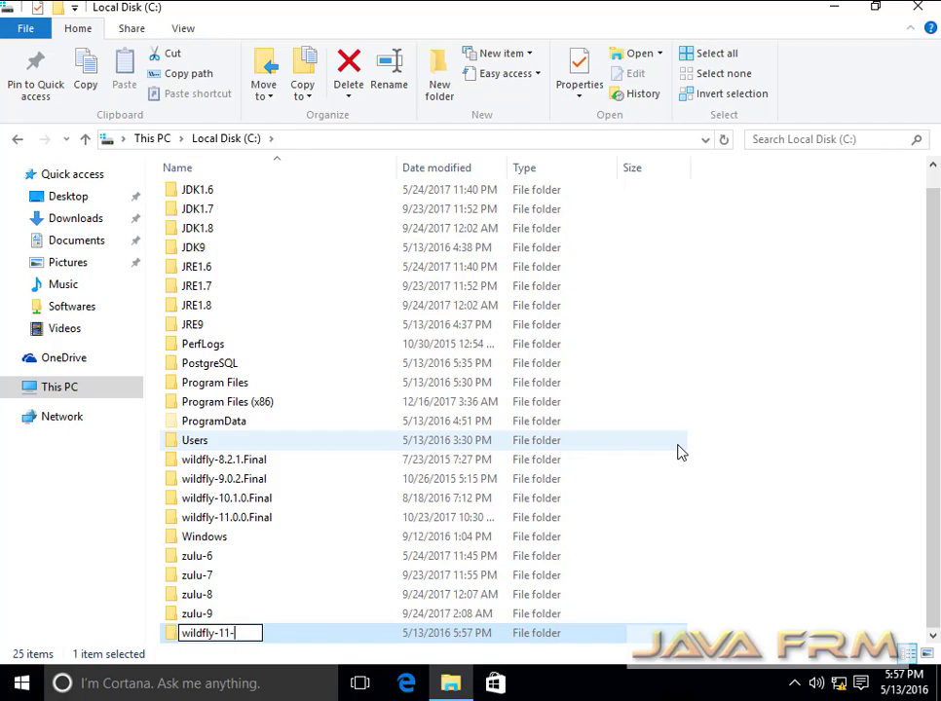
- Finish naming the new C: folder wildfly-11-JDK9 and open it
text(JDK9)
key(Return)
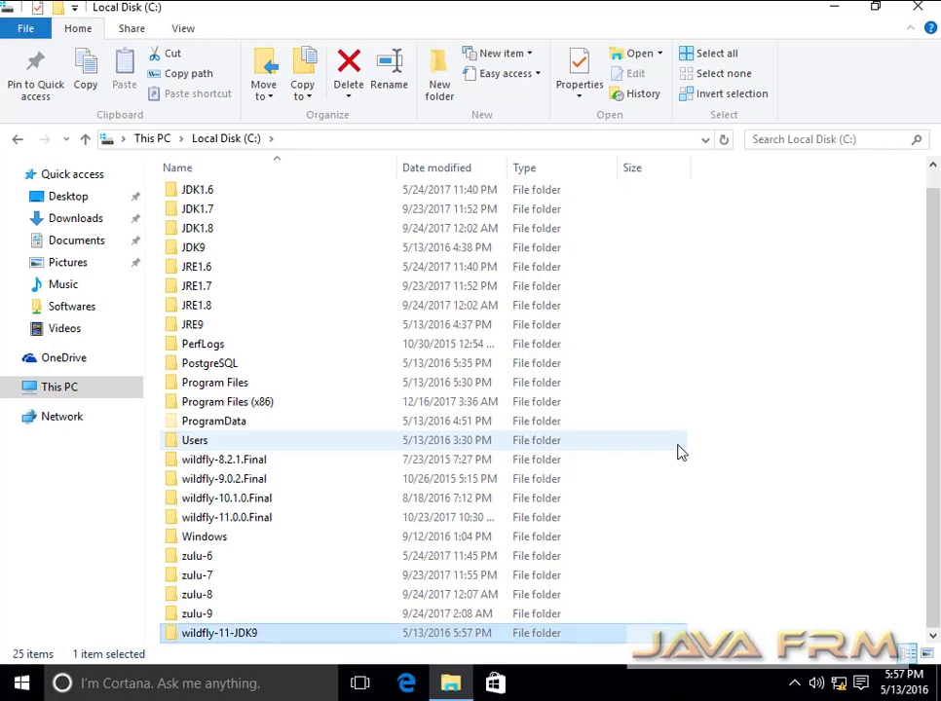
double_click(227, 635)
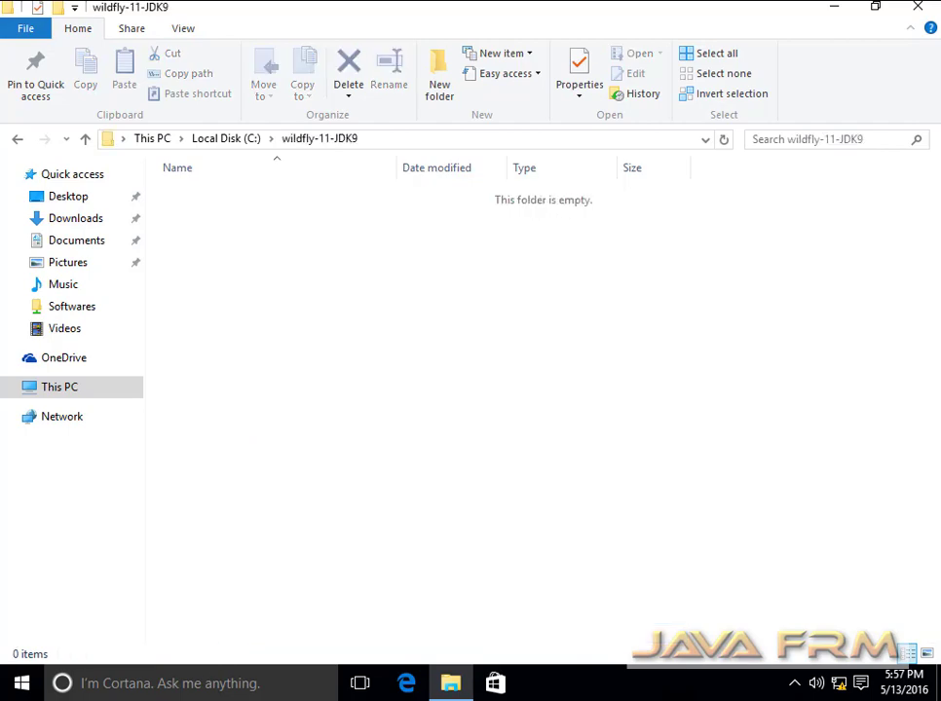
- Copy the folder path C:\wildfly-11-JDK9 from the address bar
click(388, 144)
right_click(200, 139)
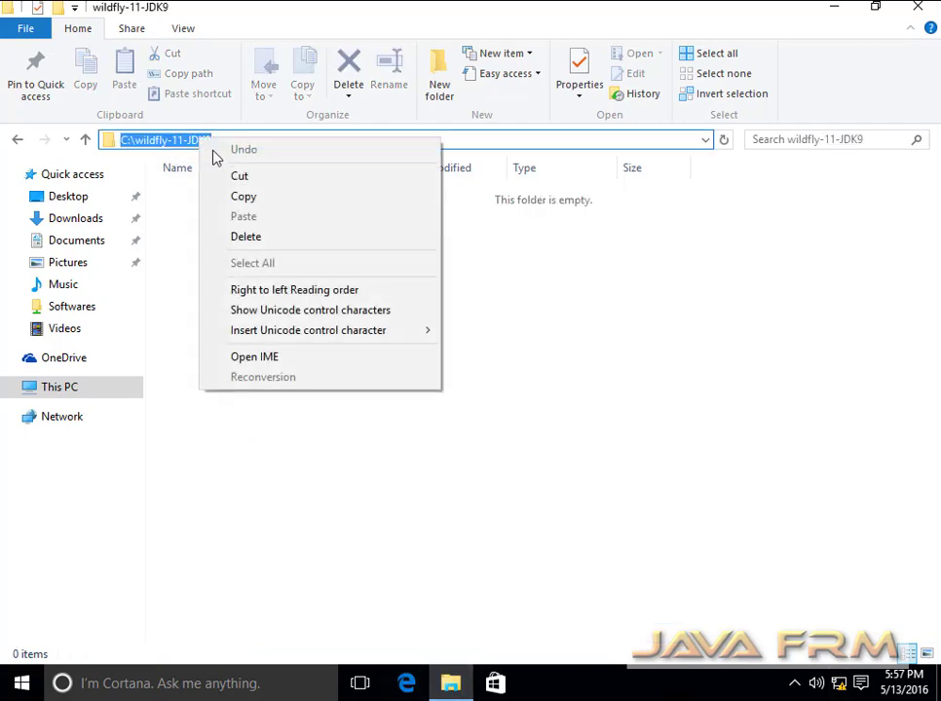
click(269, 200)
click(285, 441)
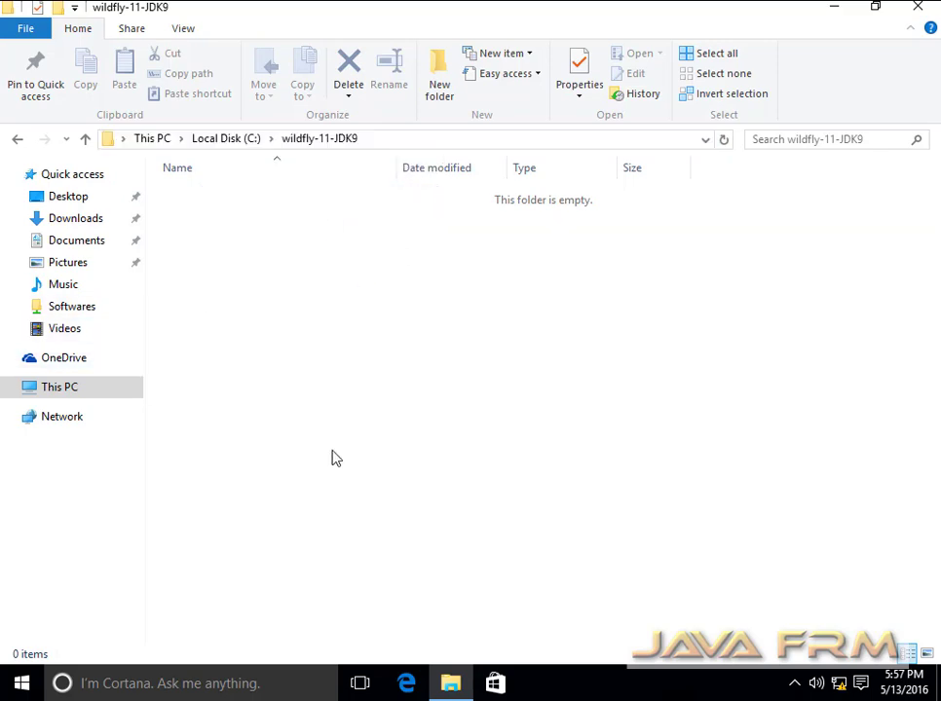
- In Softwares > Wildfly, start 7-Zip's Extract files on wildfly-11.0.0.Final.zip
click(91, 312)
double_click(185, 484)
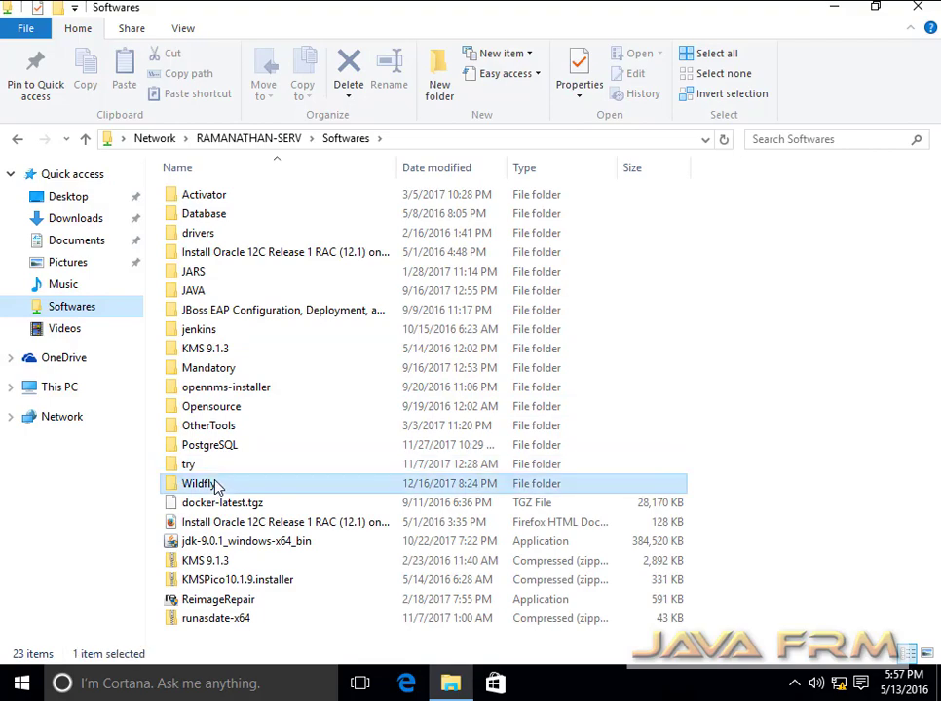
right_click(232, 273)
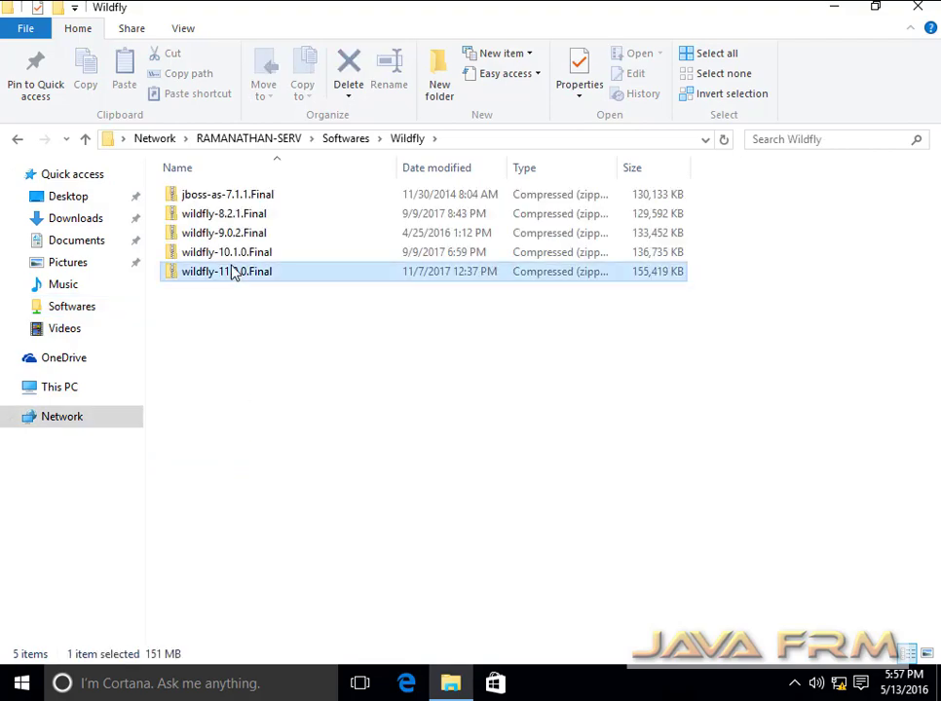
mouse_move(374, 354)
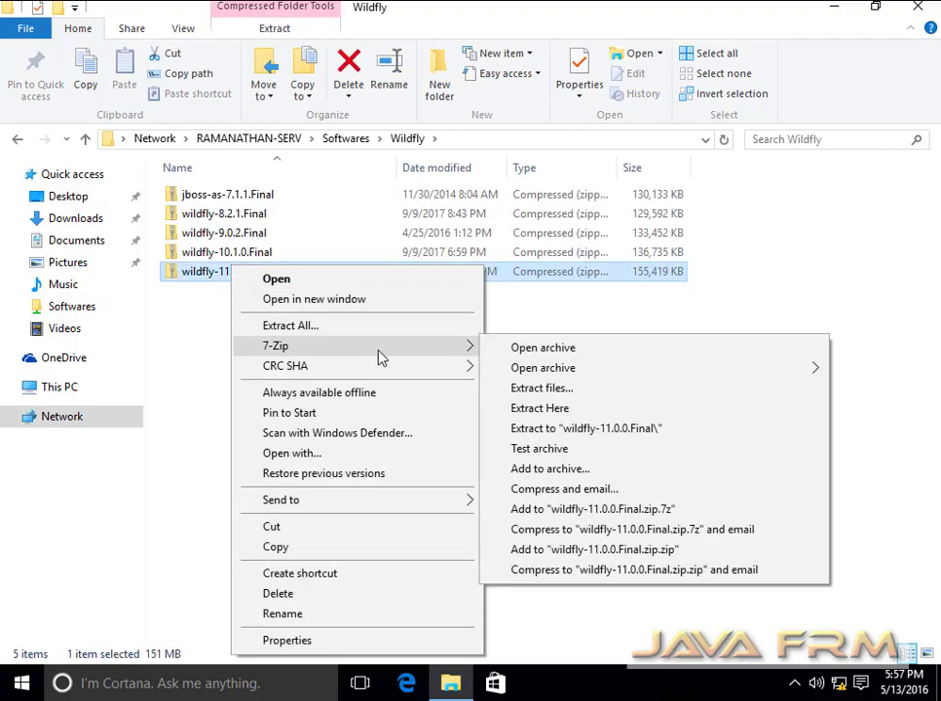
click(563, 391)
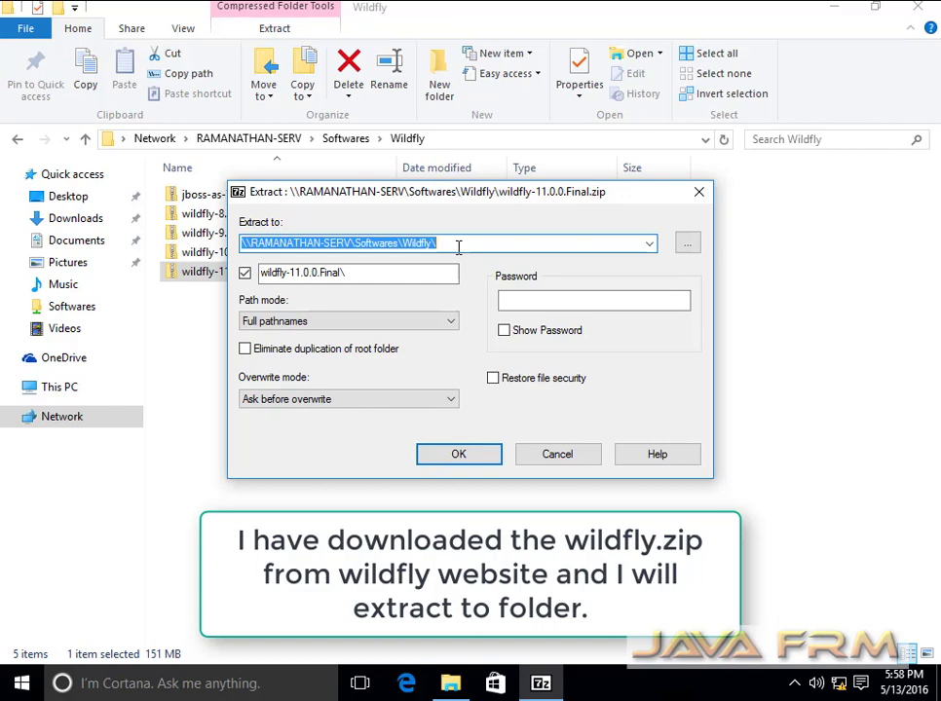
- Extract to C:\wildfly-11-JDK9 with Full pathnames and no extra subfolder name
key(ctrl+v)
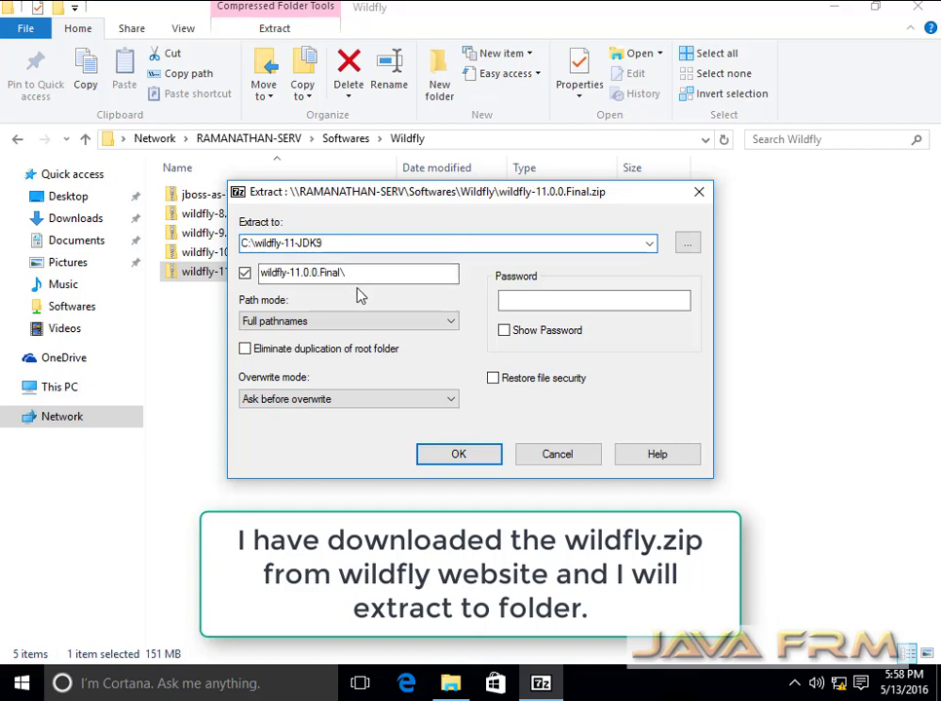
click(449, 325)
click(454, 334)
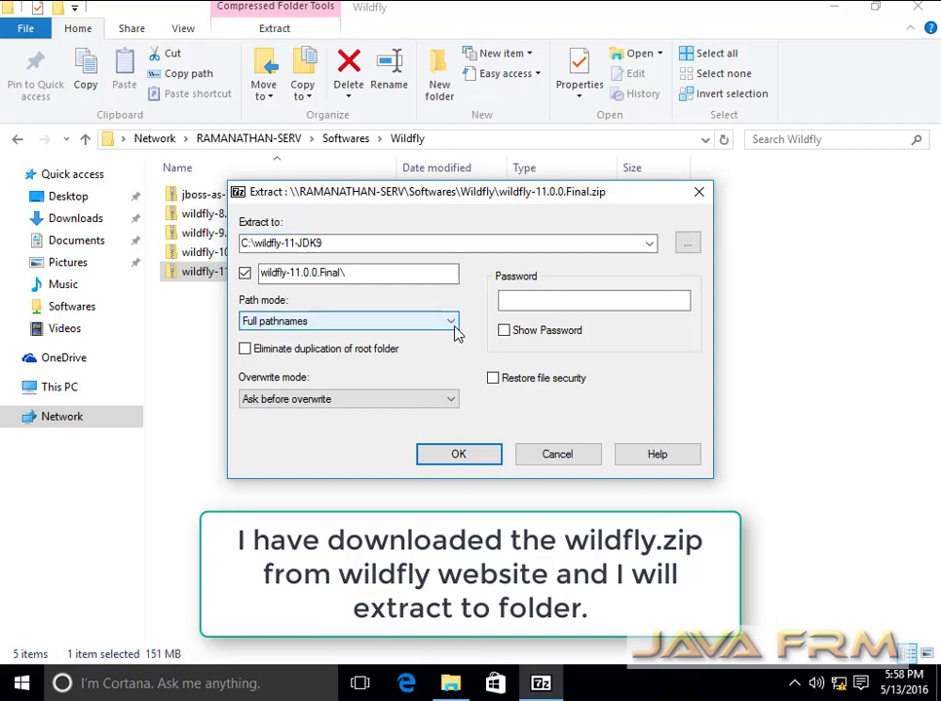
click(367, 275)
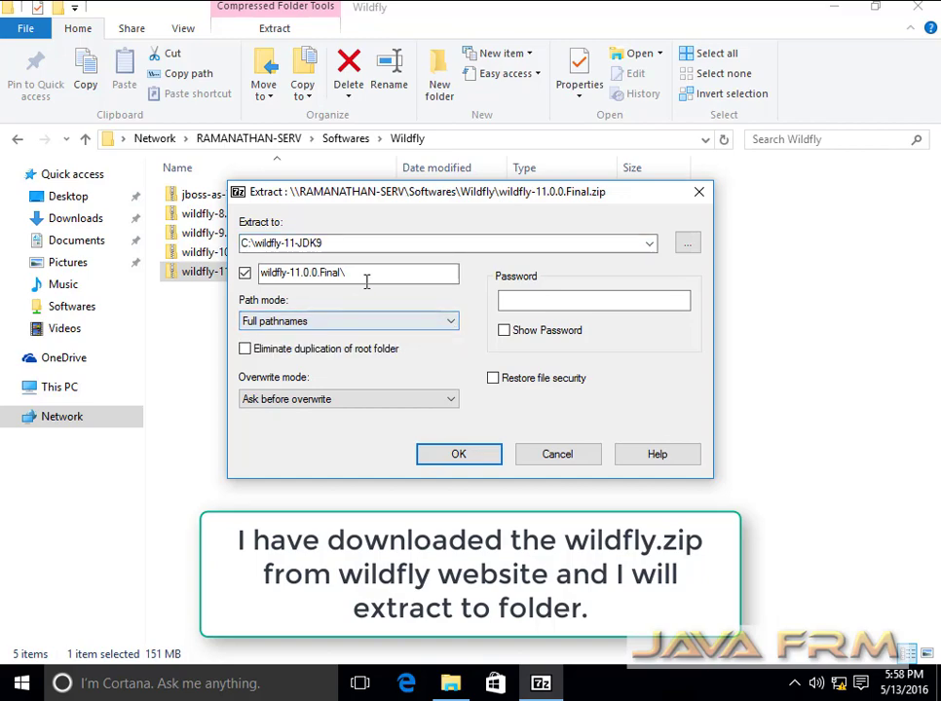
key(shift+Tab)
key(Tab)
key(BackSpace)
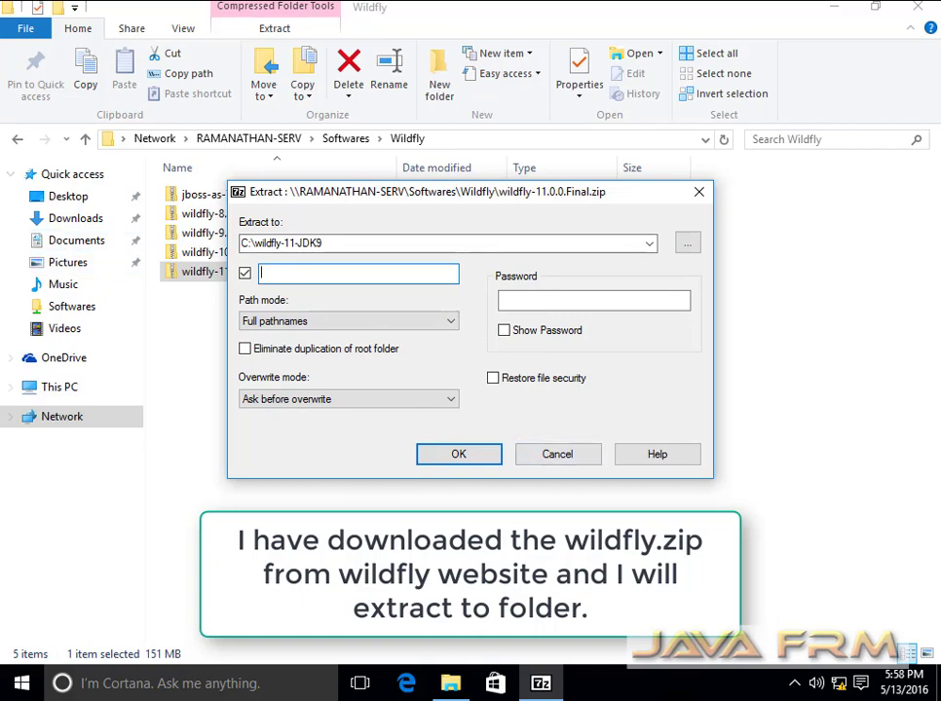
click(484, 454)
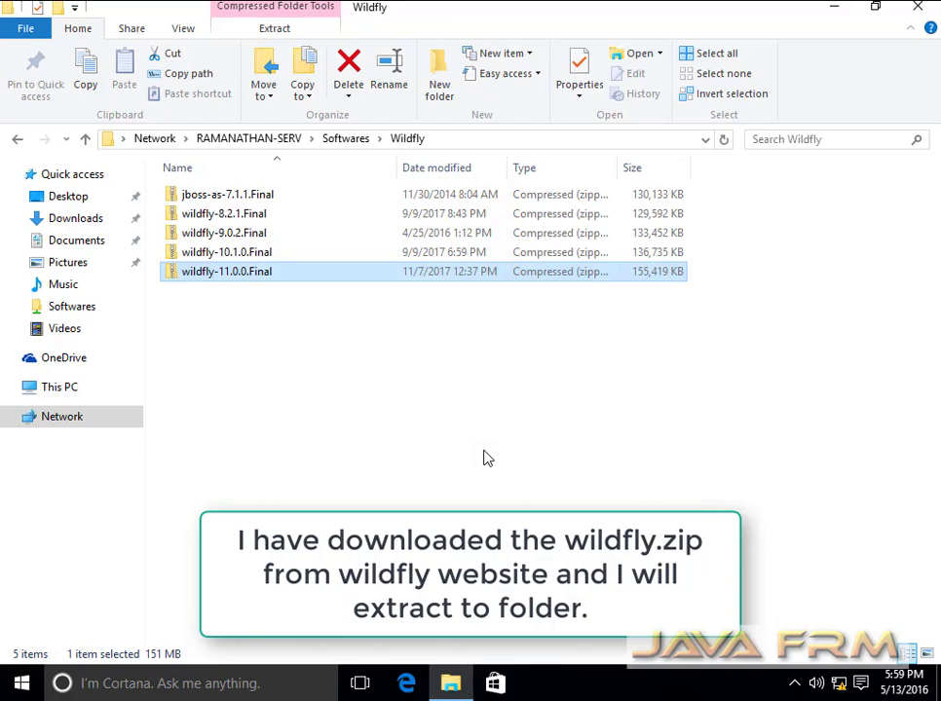
- Open C:\wildfly-11-JDK9\wildfly-11.0.0.Final and select all its extracted contents
click(57, 389)
double_click(299, 348)
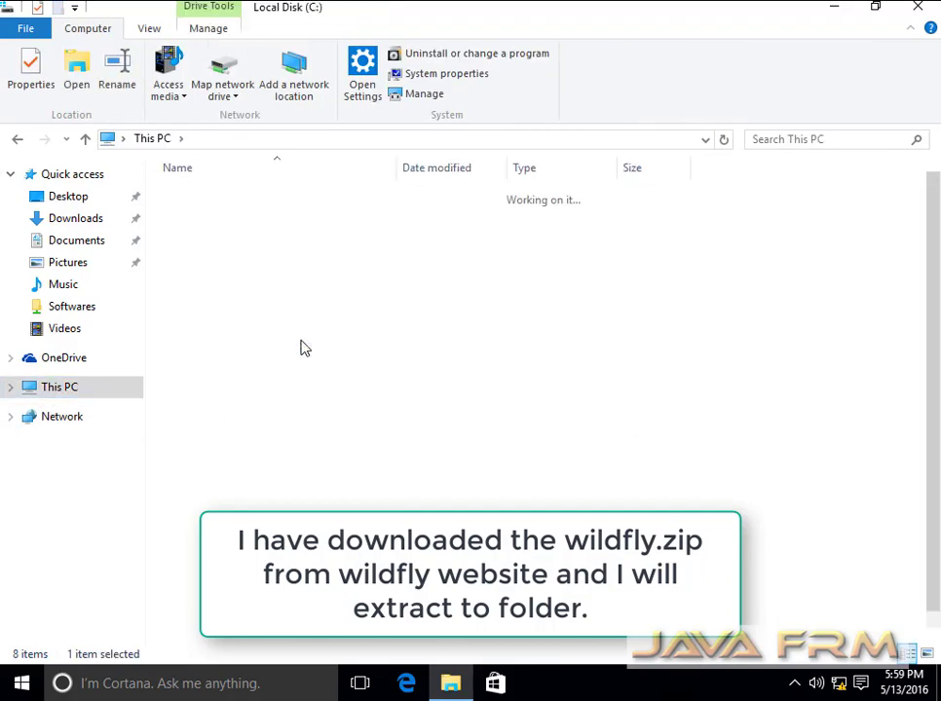
scroll(290, 449, down, 1)
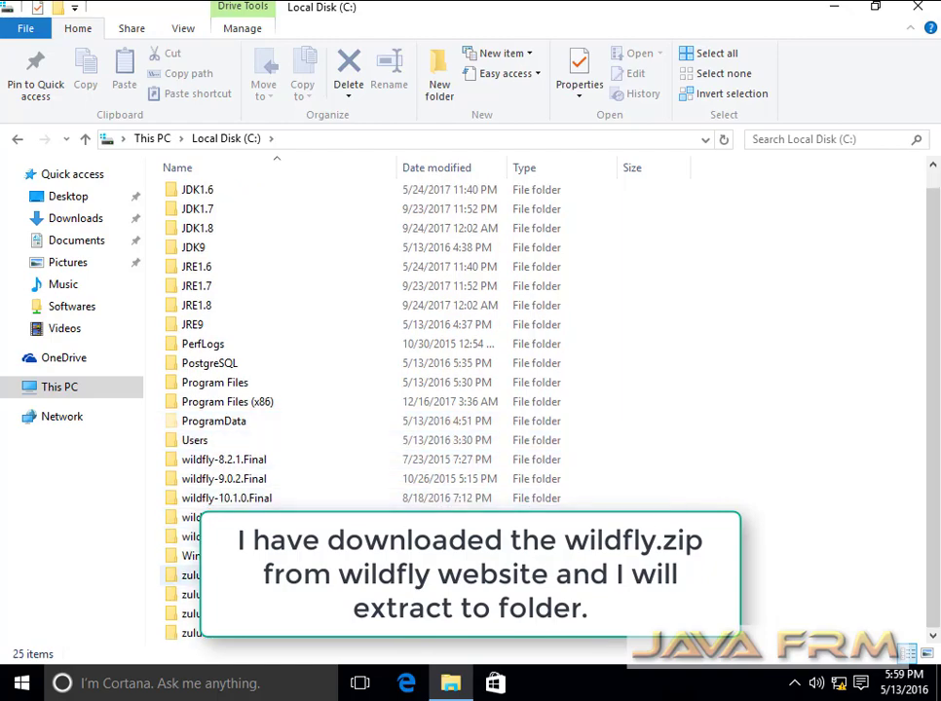
double_click(224, 517)
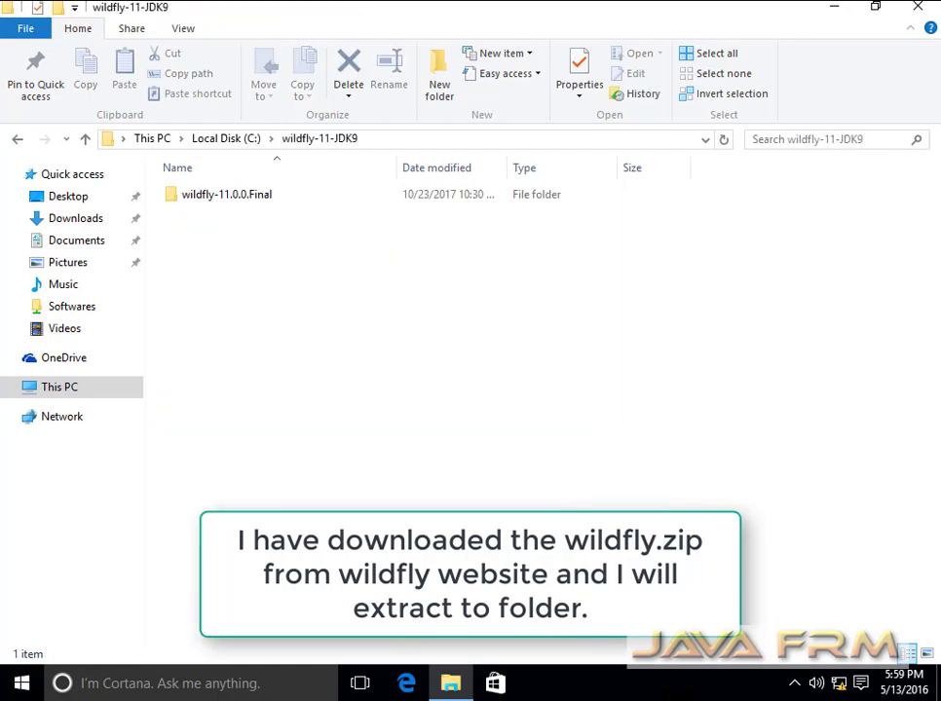
double_click(241, 195)
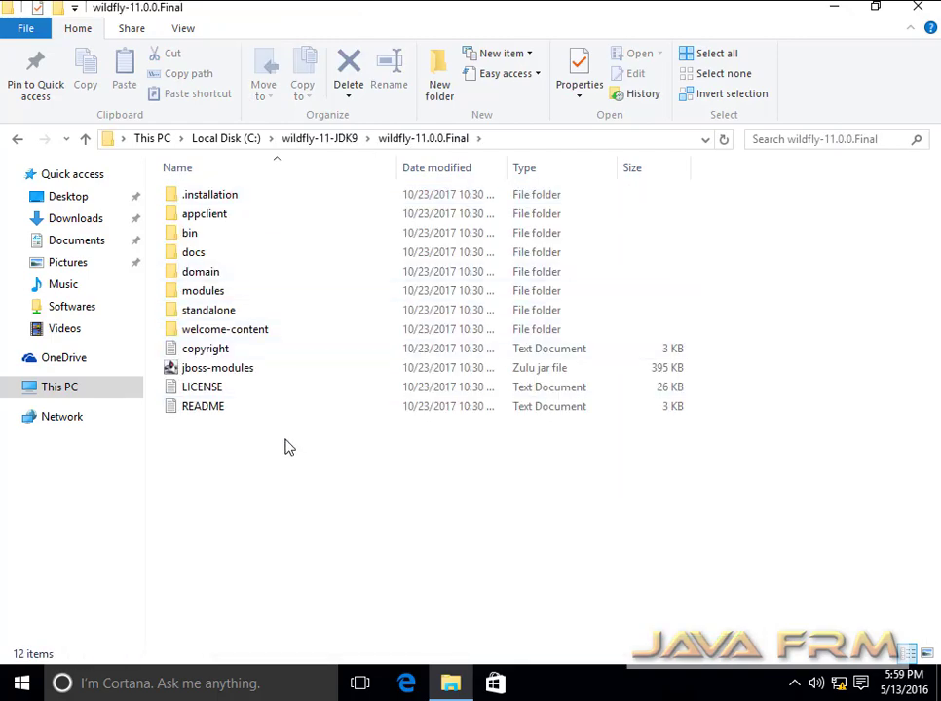
key(ctrl+a)
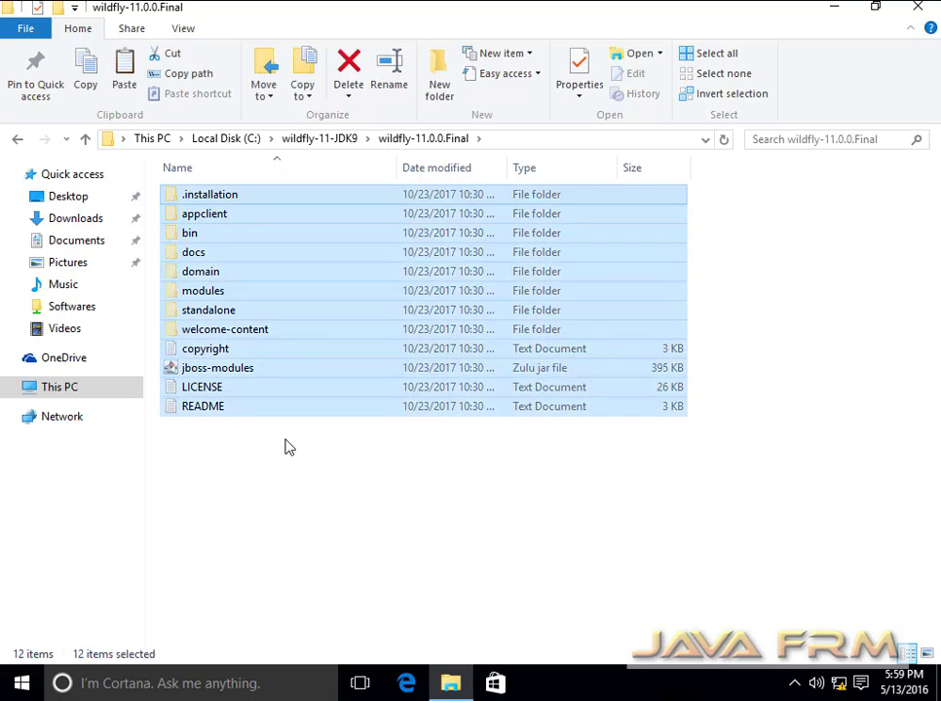
- Paste the WildFly files directly into C:\wildfly-11-JDK9
click(339, 143)
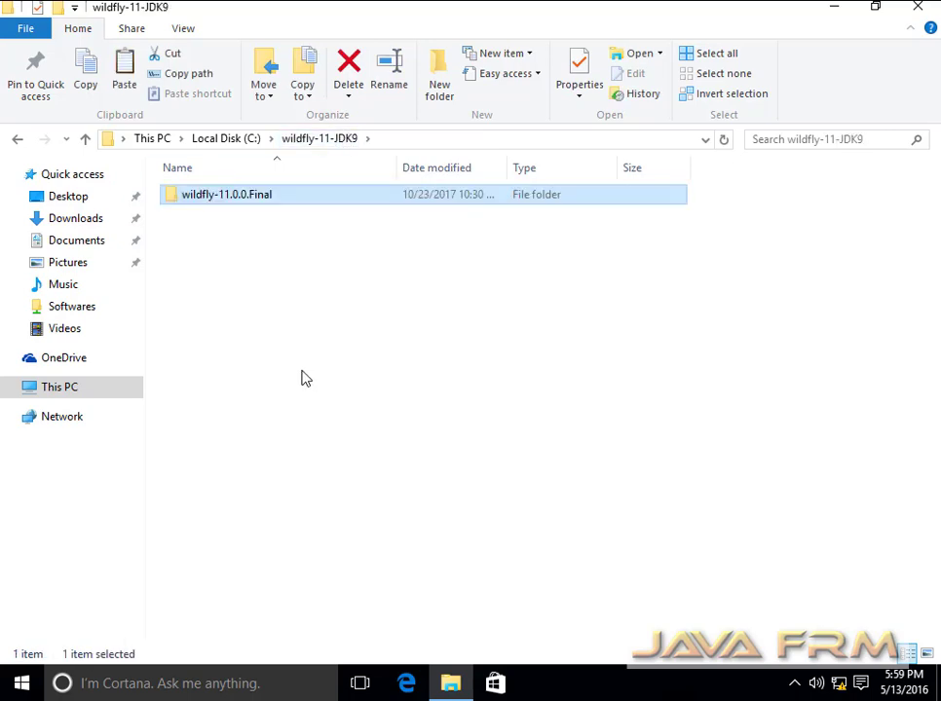
right_click(302, 376)
click(367, 499)
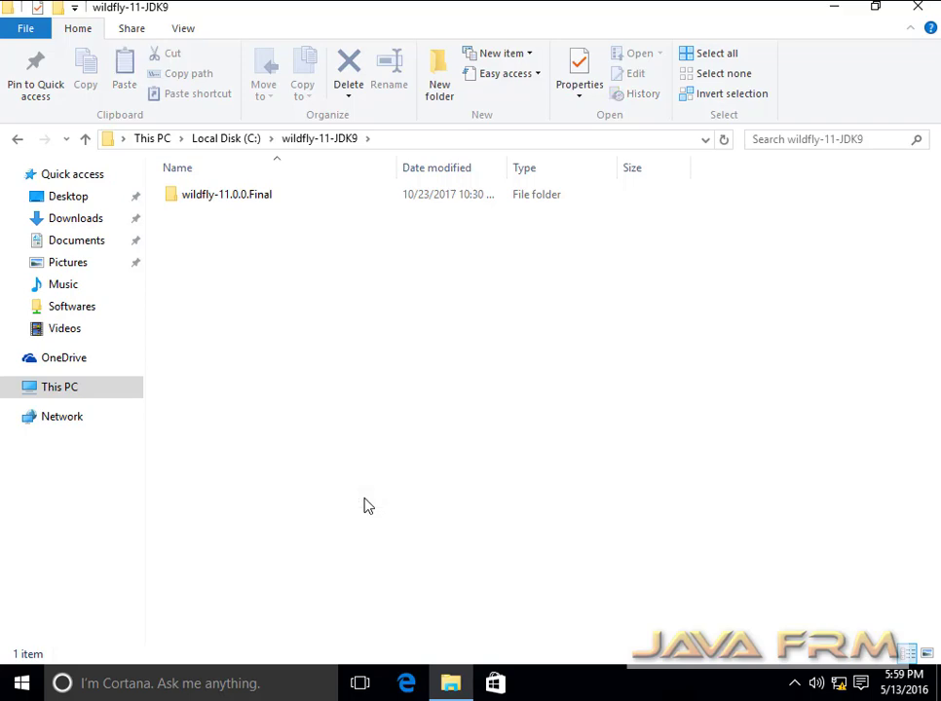
click(412, 541)
- Permanently delete the leftover wildfly-11.0.0.Final folder
click(242, 349)
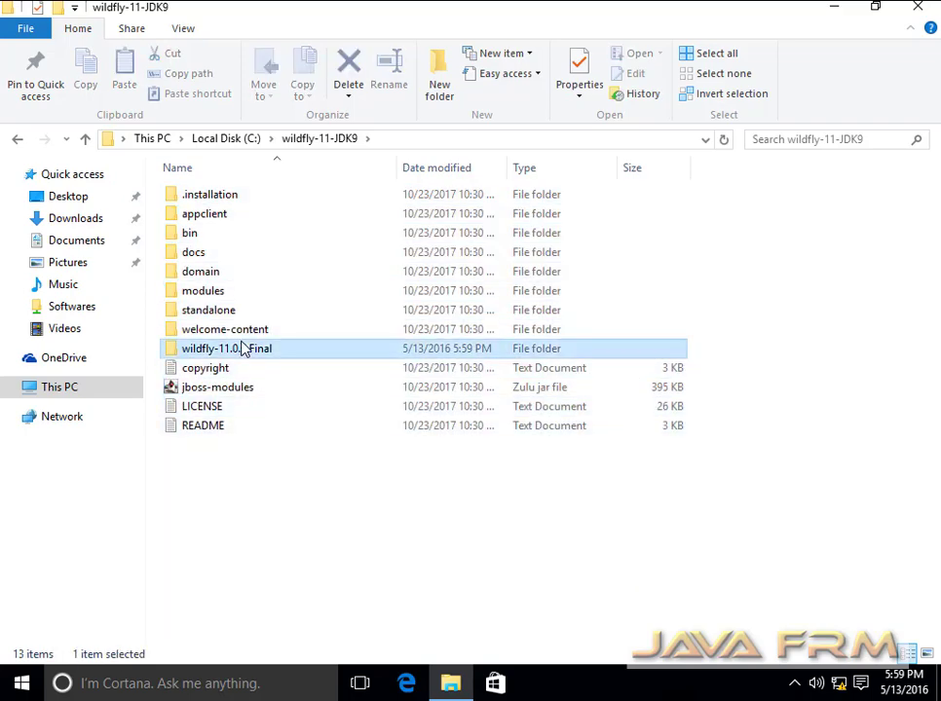
key(shift+Delete)
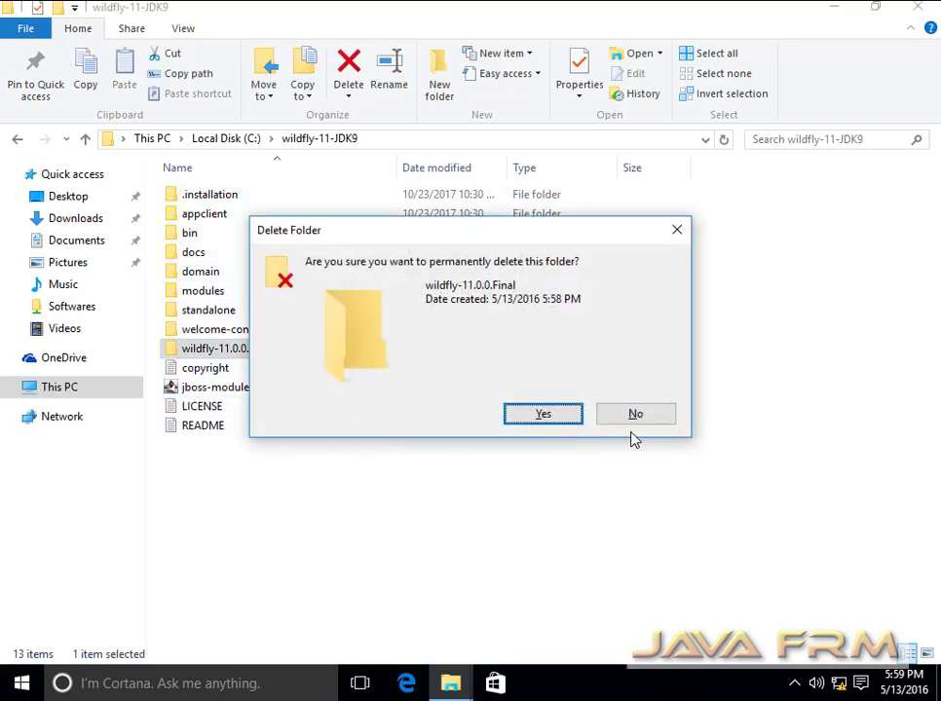
click(573, 416)
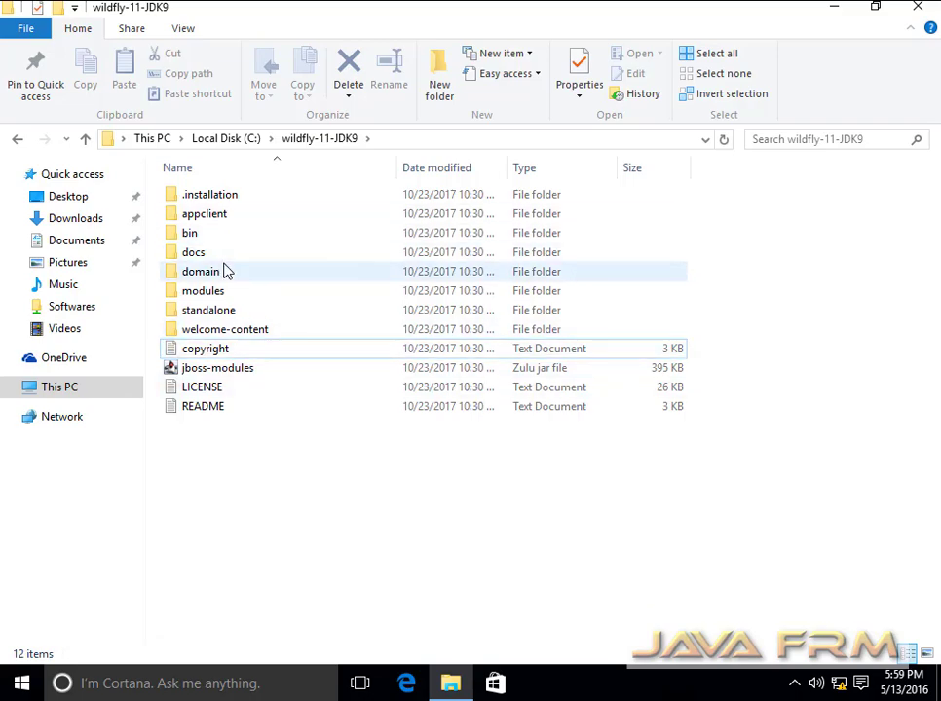
- Open the bin folder and bring up the This PC context menu
double_click(200, 238)
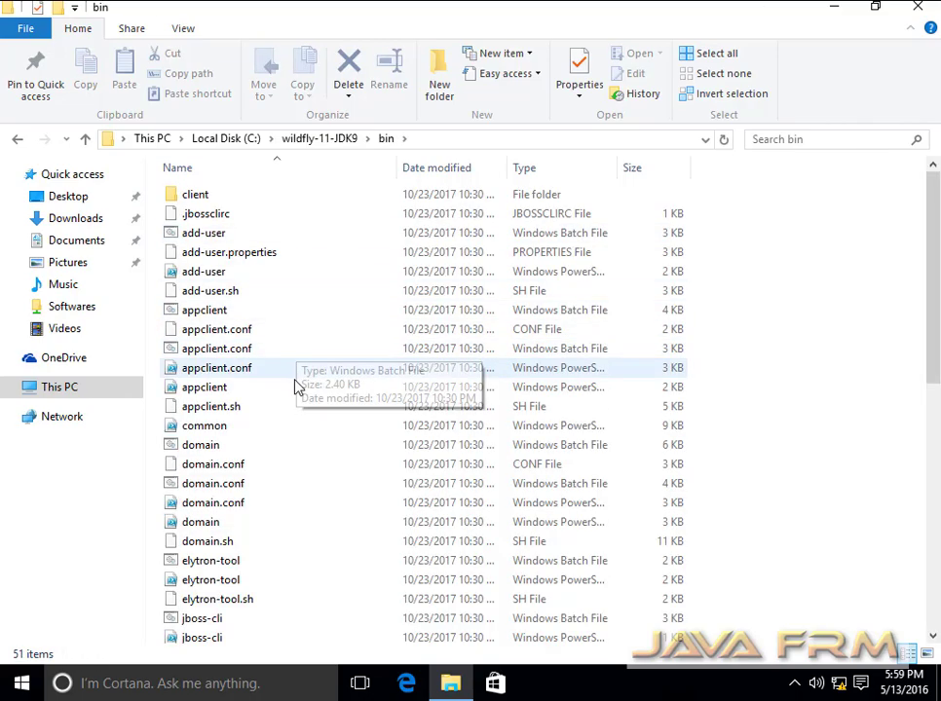
scroll(305, 394, down, 9)
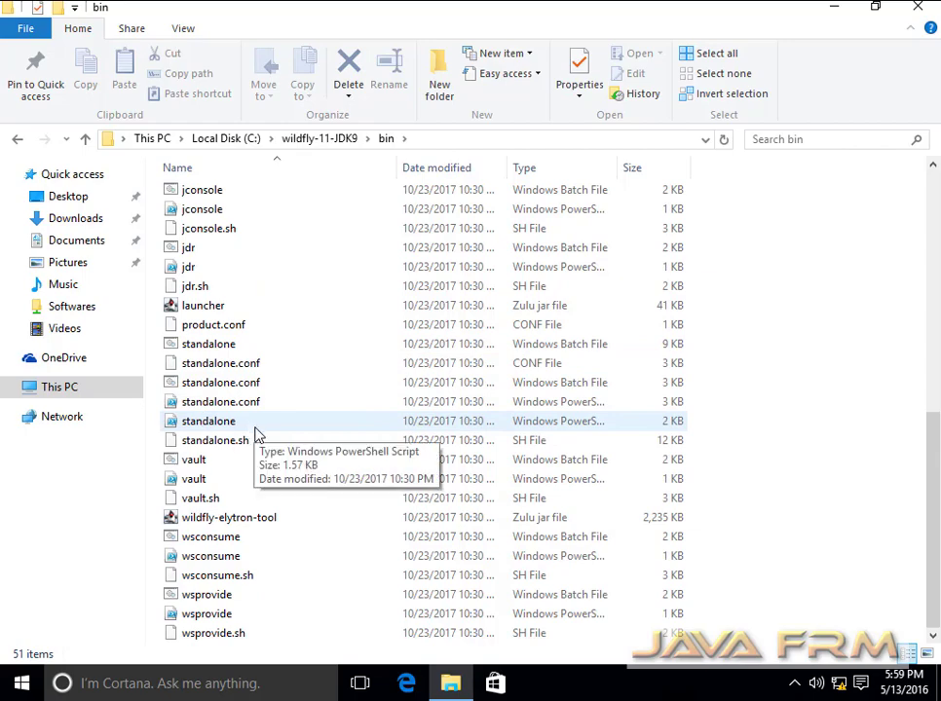
right_click(63, 388)
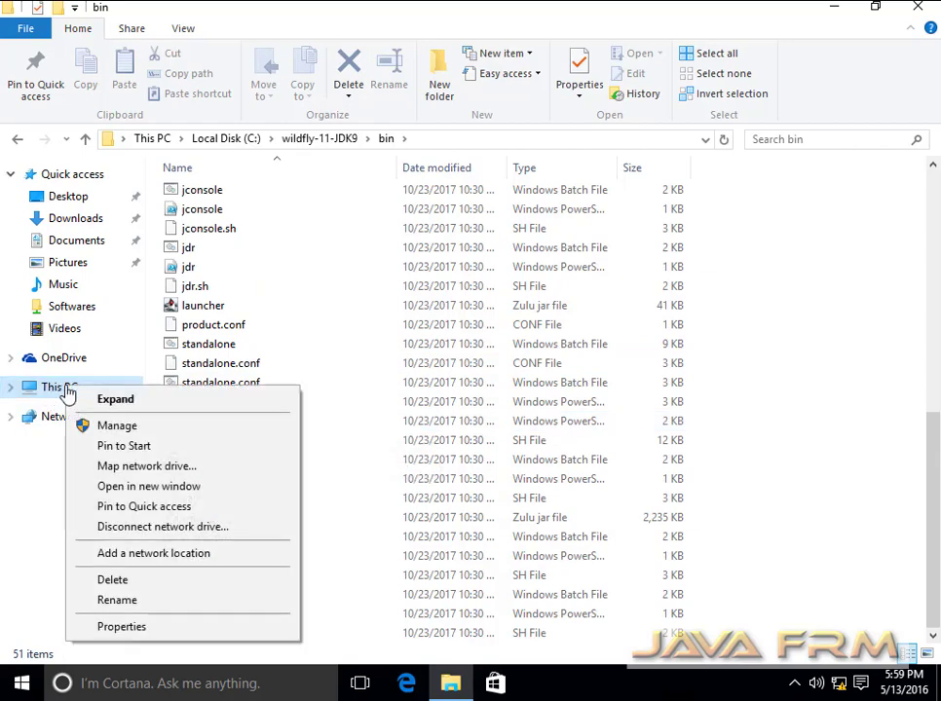
- Open Environment Variables via This PC's Advanced system settings
click(158, 629)
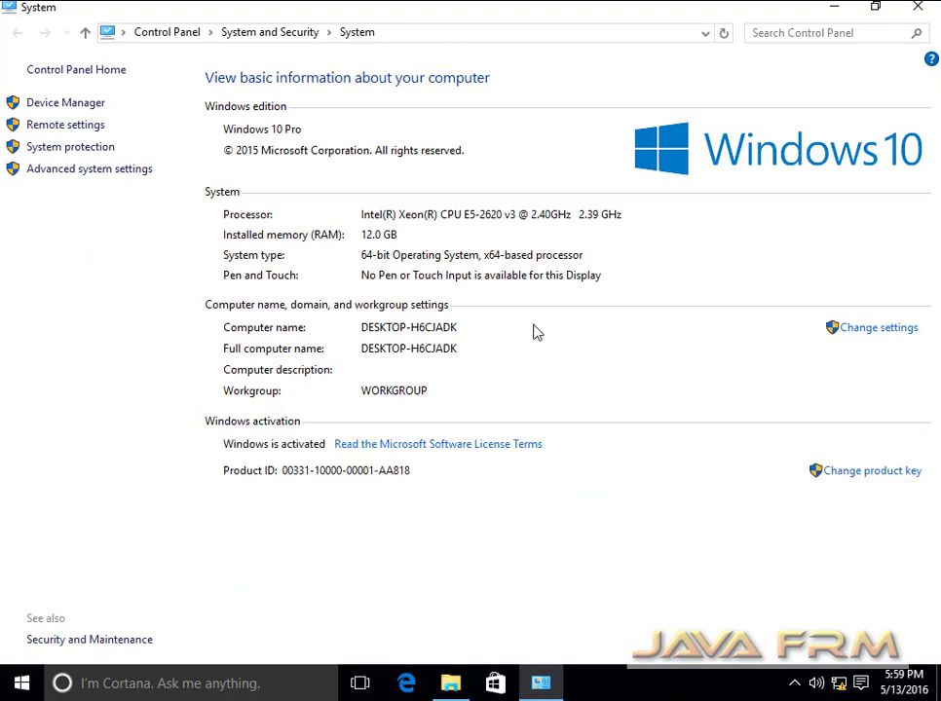
click(103, 176)
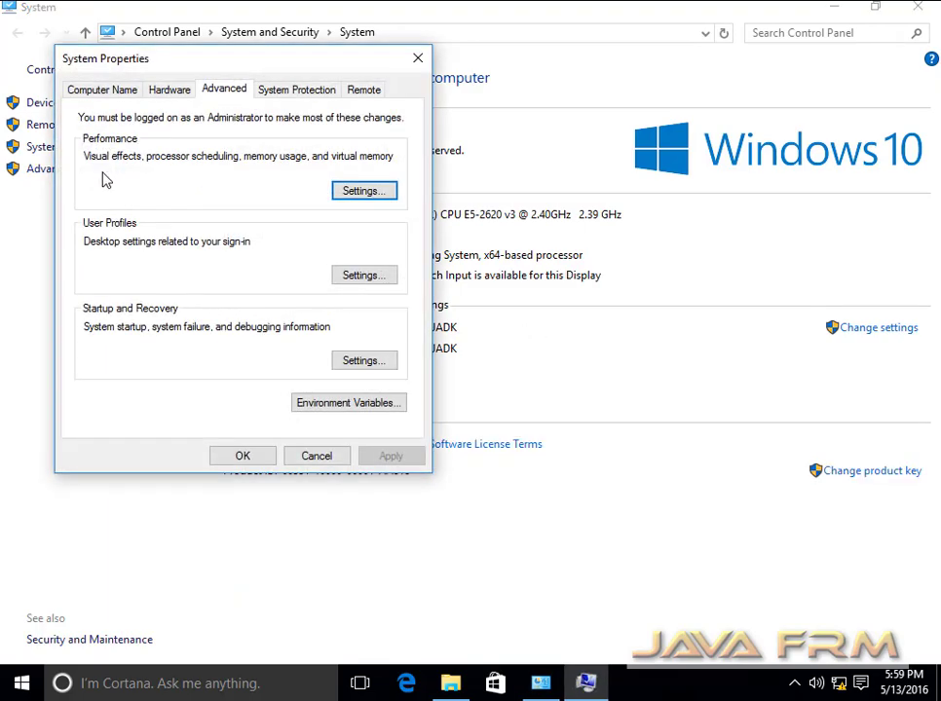
click(351, 403)
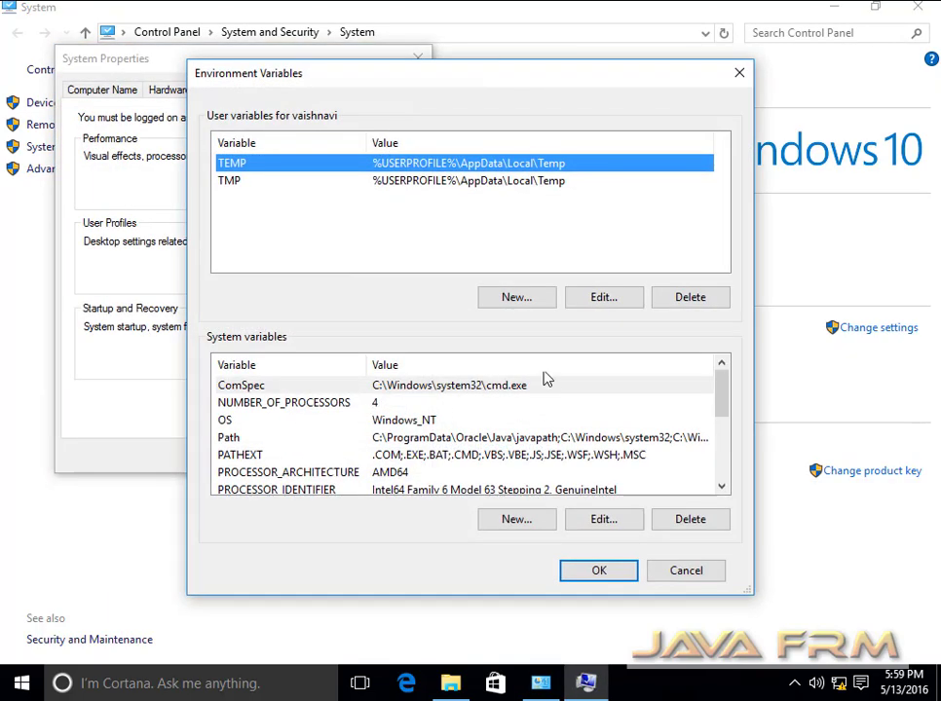
- Add user variable JAVA_HOME = C:\JDK9, confirm, and close the System windows
click(523, 300)
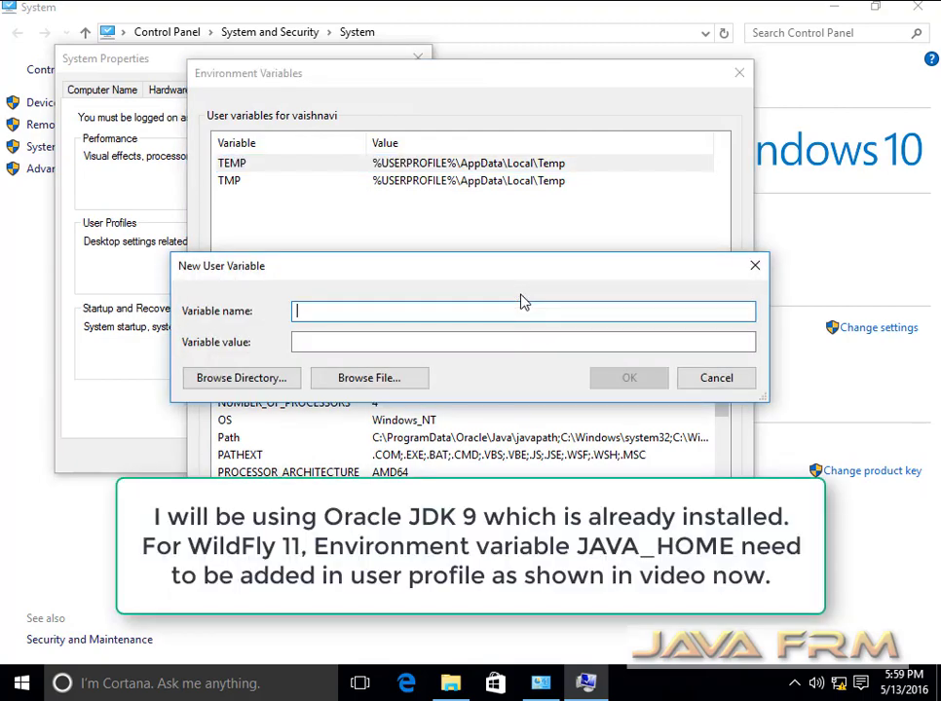
text(JAVA_HOME)
click(296, 342)
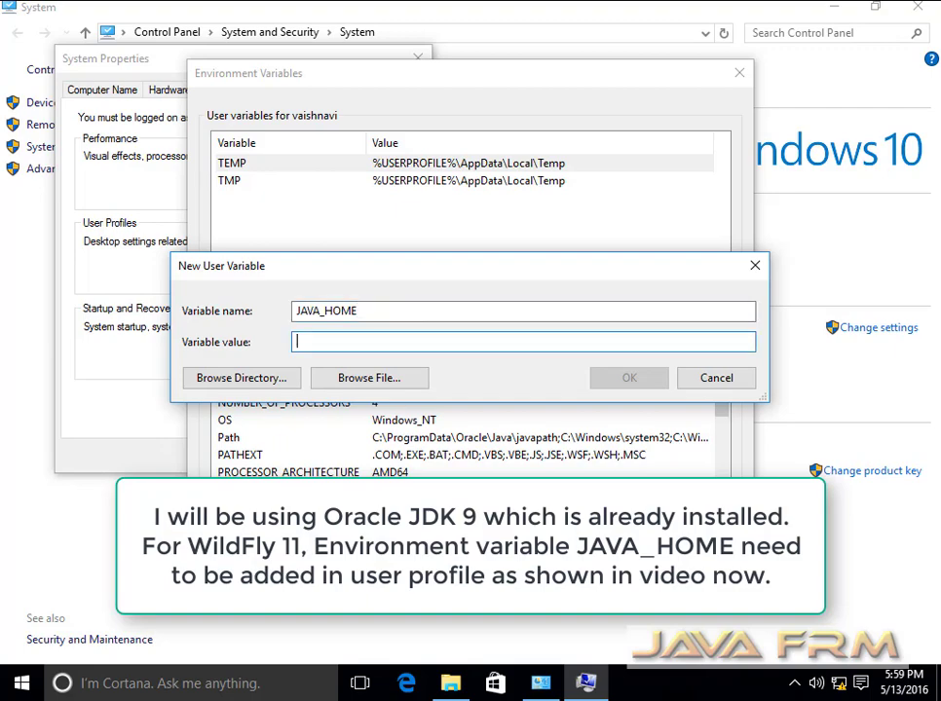
text(CC)
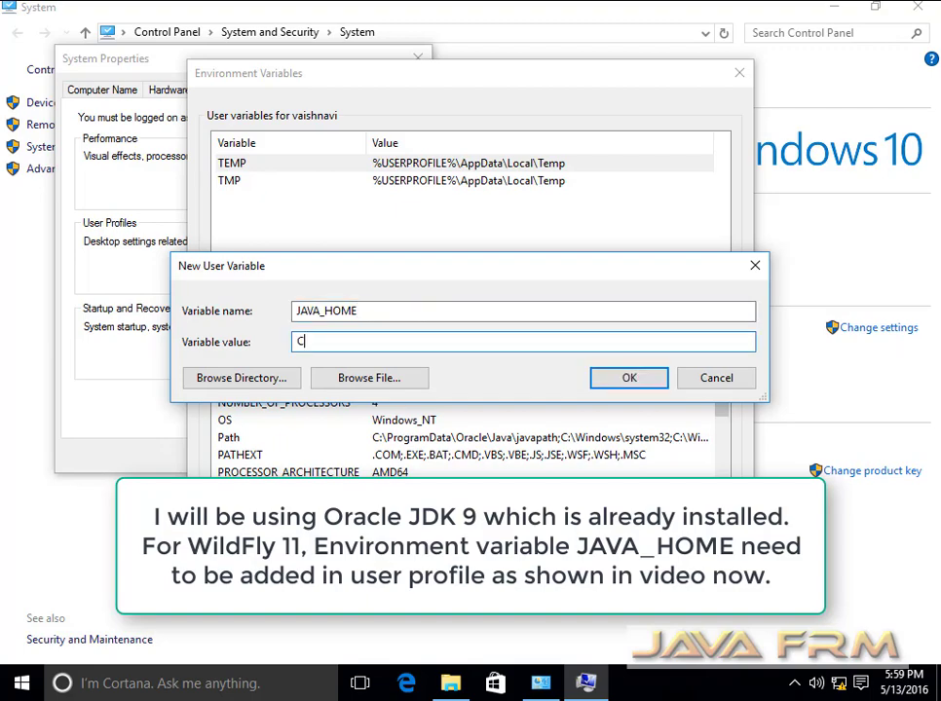
text(:\JDK9)
click(629, 378)
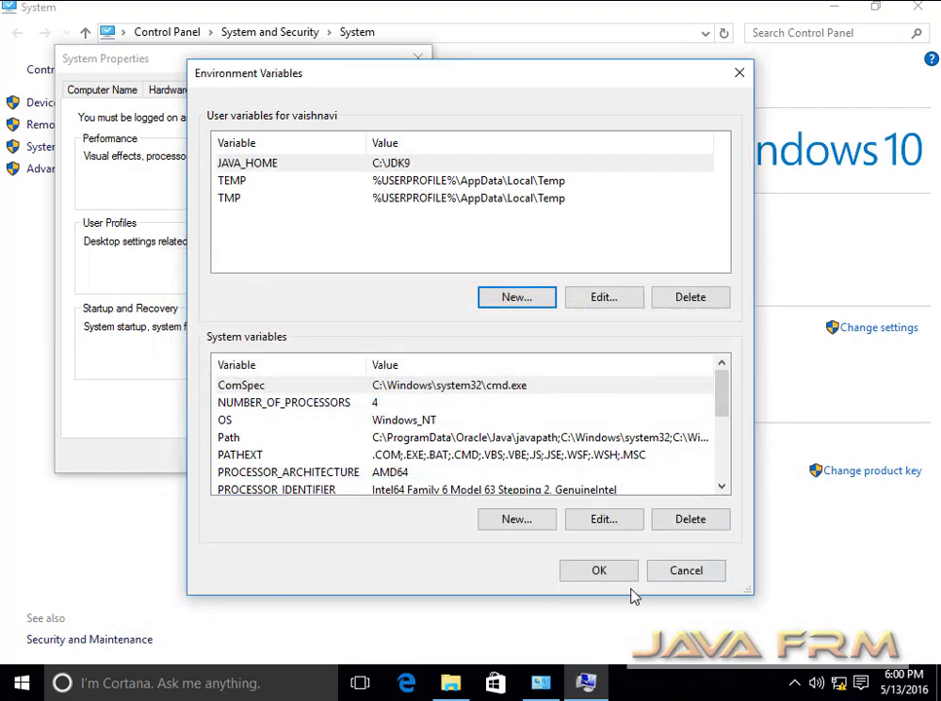
click(627, 578)
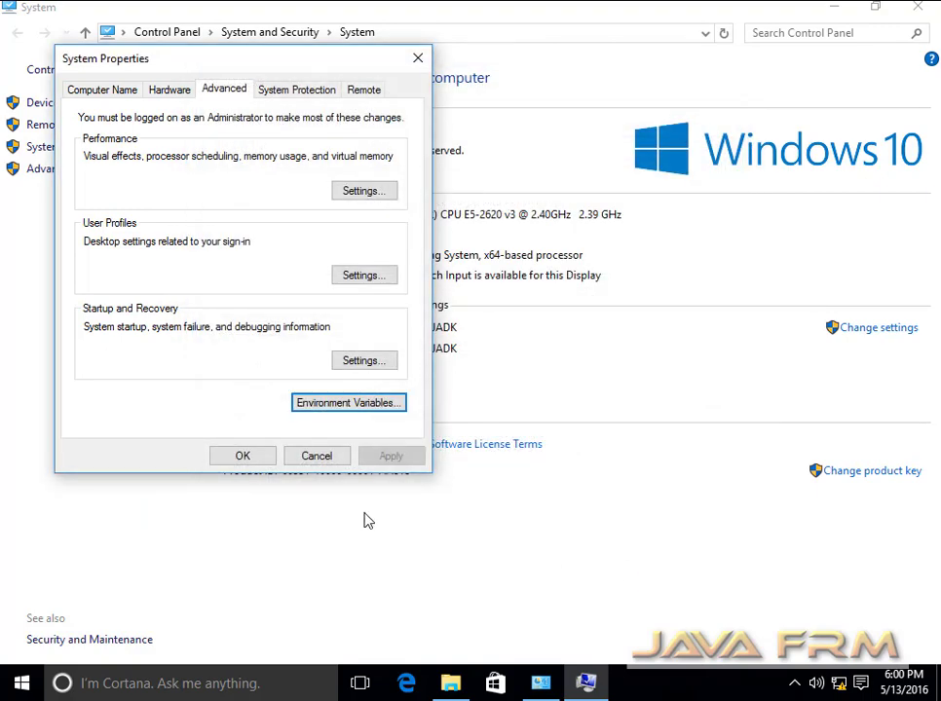
click(247, 462)
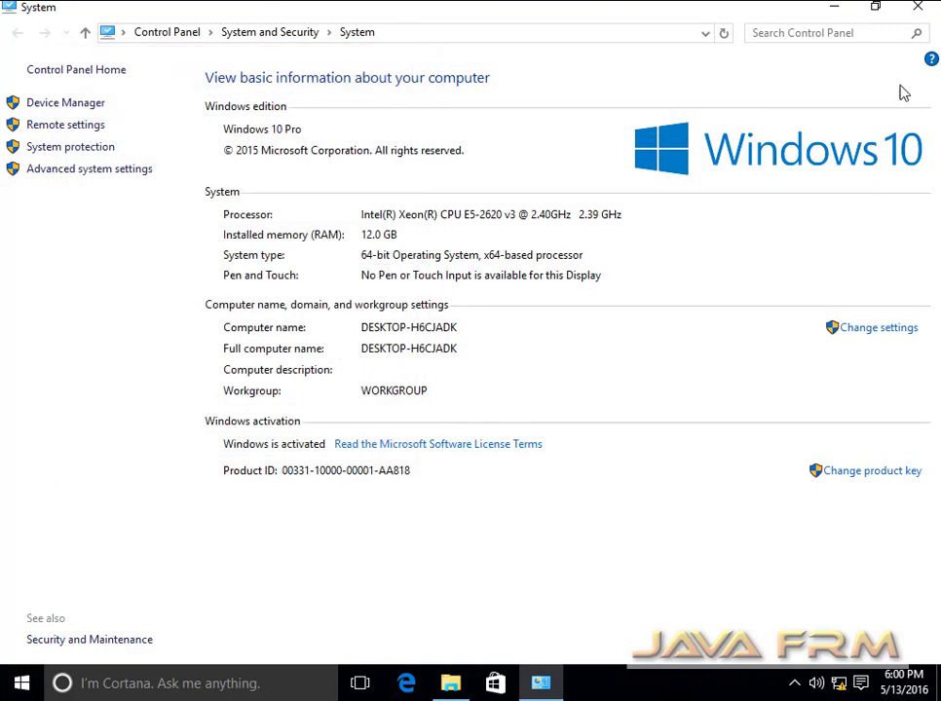
click(919, 9)
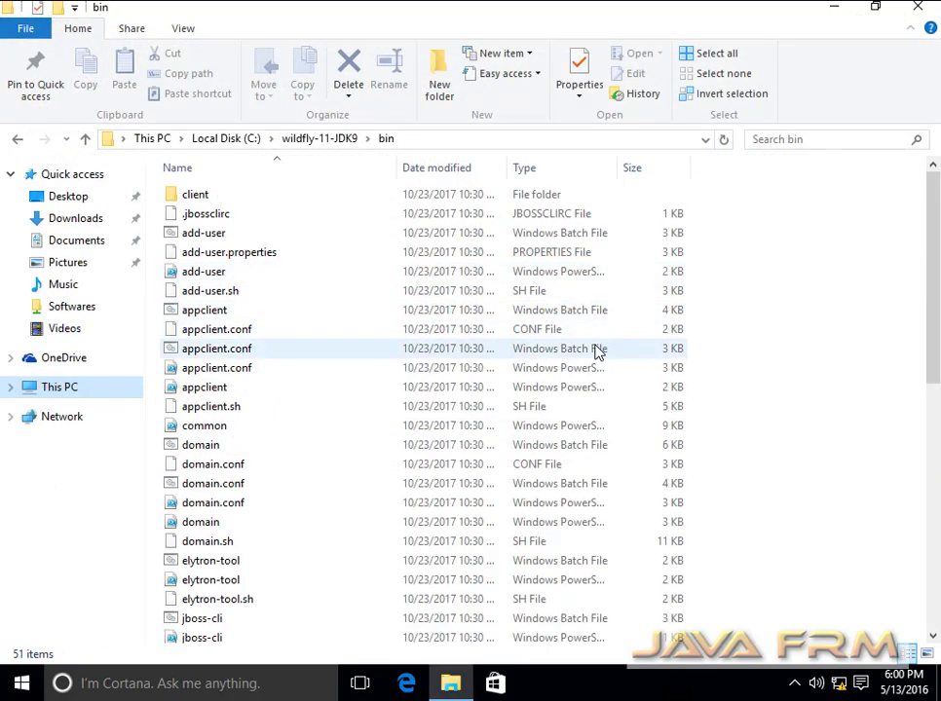
- Run standalone.bat and maximize the console until WildFly 11.0.0.Final starts on port 9990
click(211, 463)
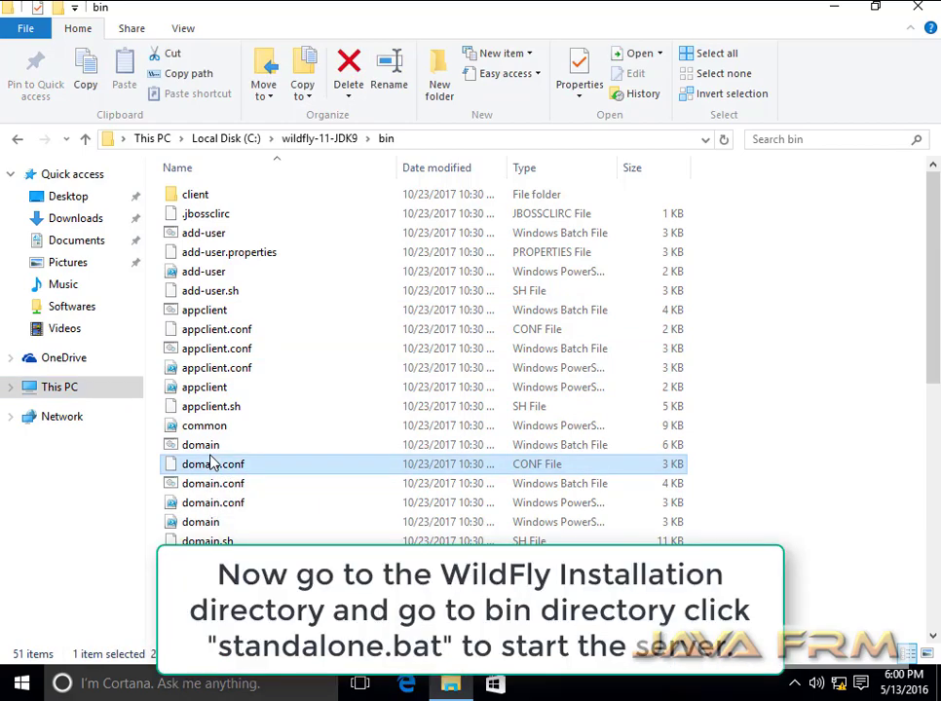
key(s)
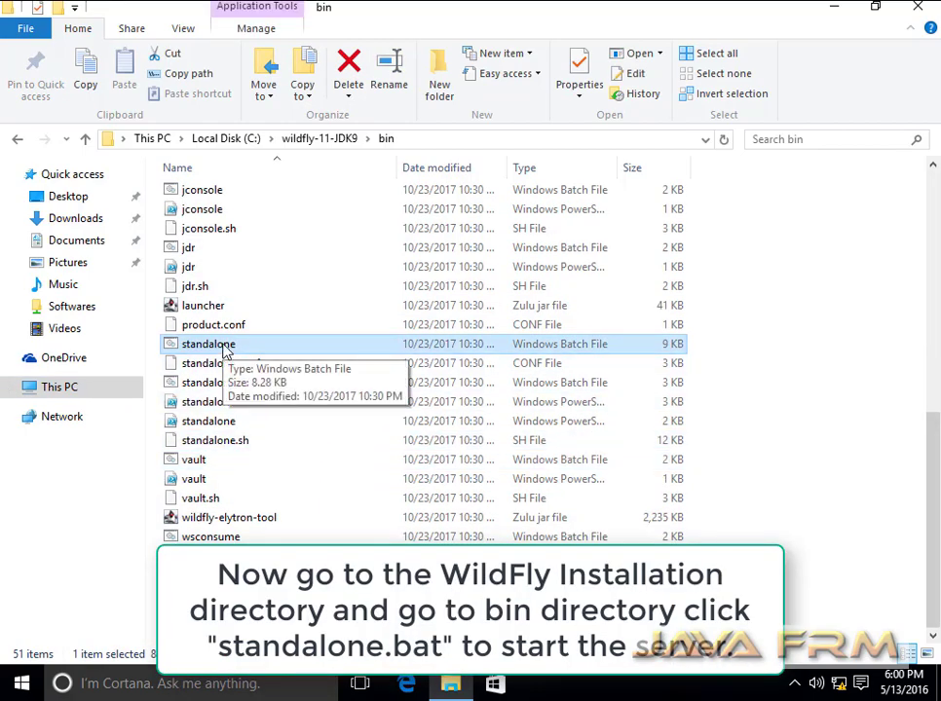
double_click(226, 346)
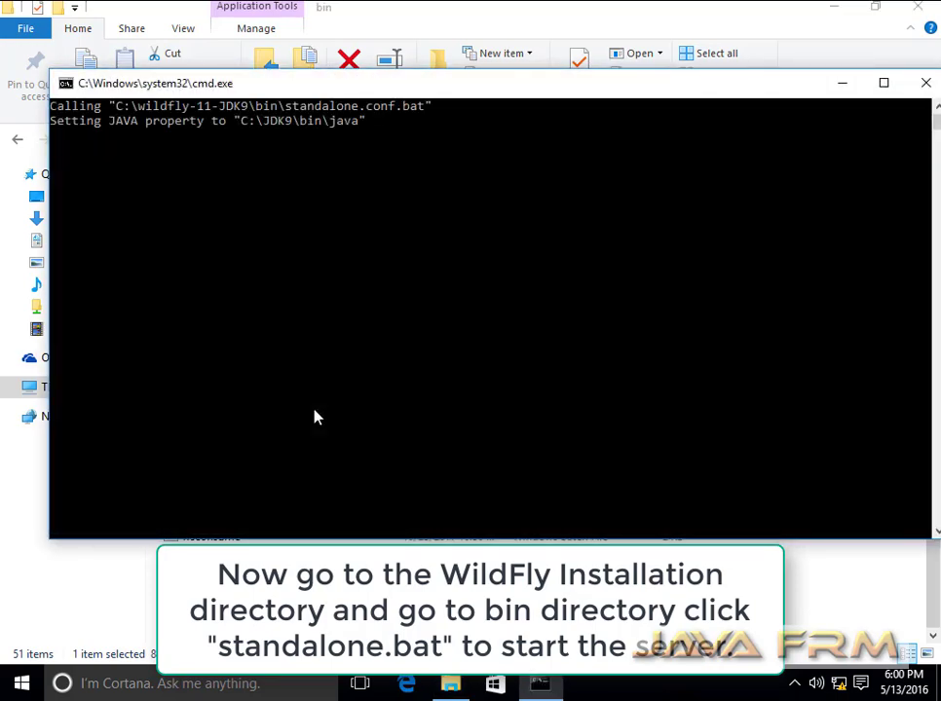
drag(118, 225, 246, 226)
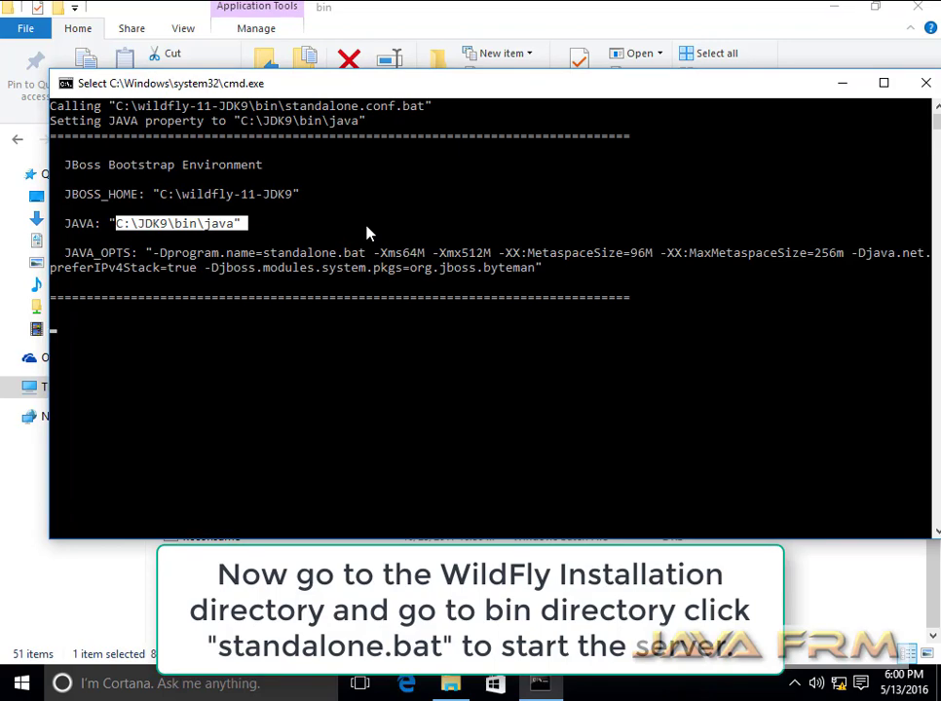
click(883, 84)
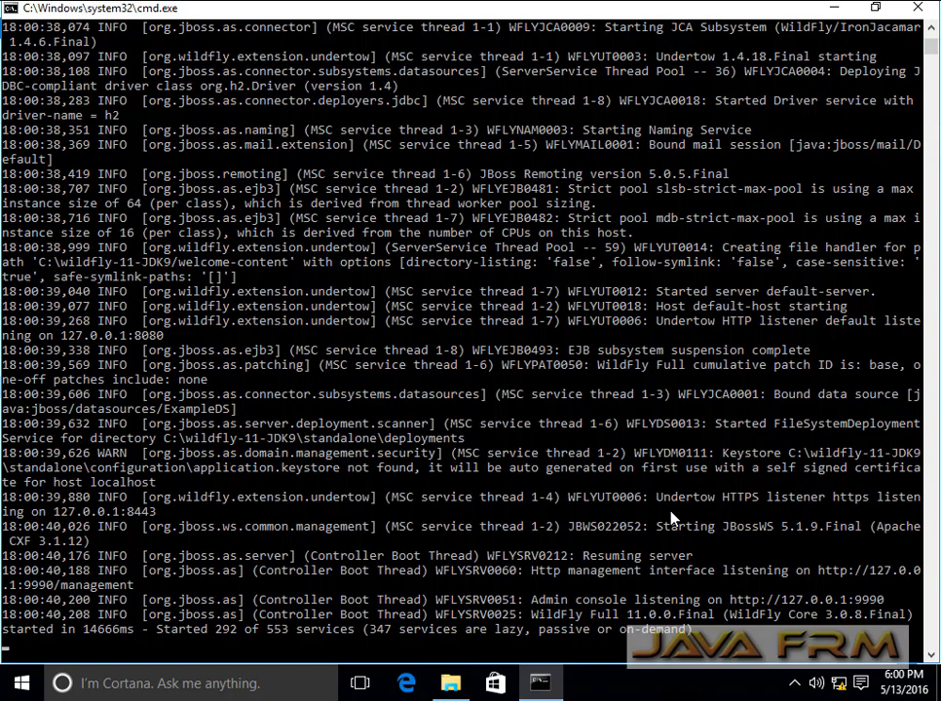
click(21, 686)
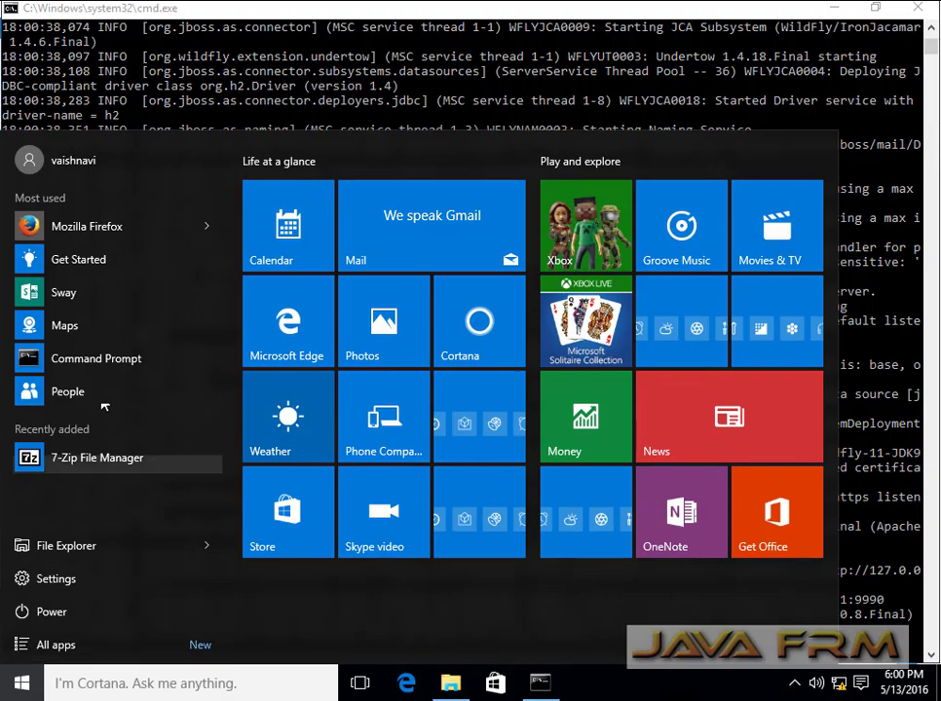
- Load localhost:9990 in Firefox, then return to the WildFly bin folder
key(Escape)
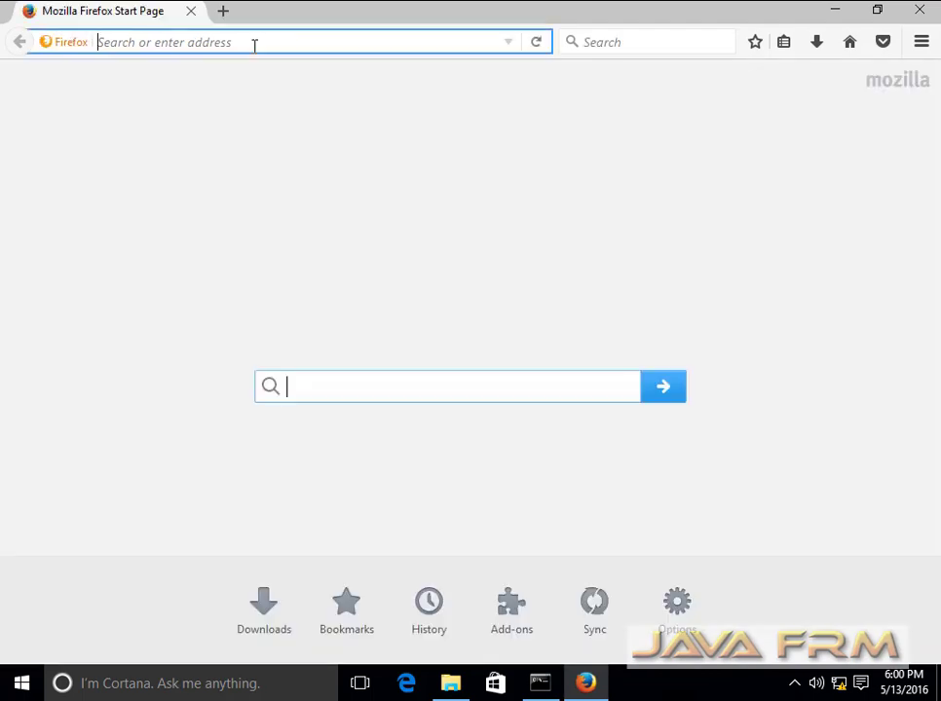
text(LOCA)
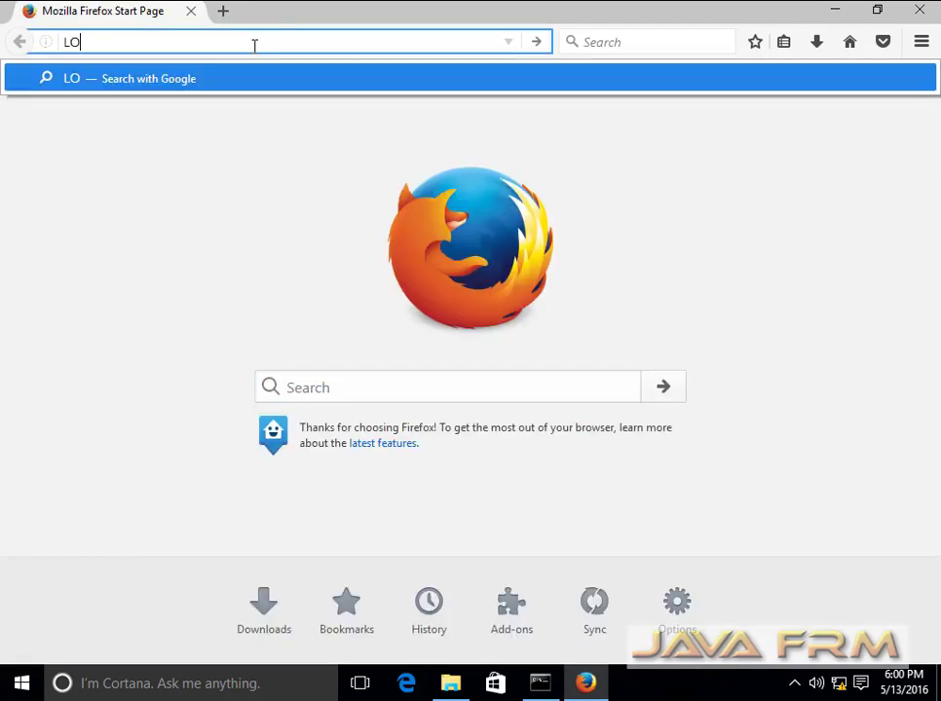
key(BackSpace)
key(BackSpace)
key(BackSpace)
key(BackSpace)
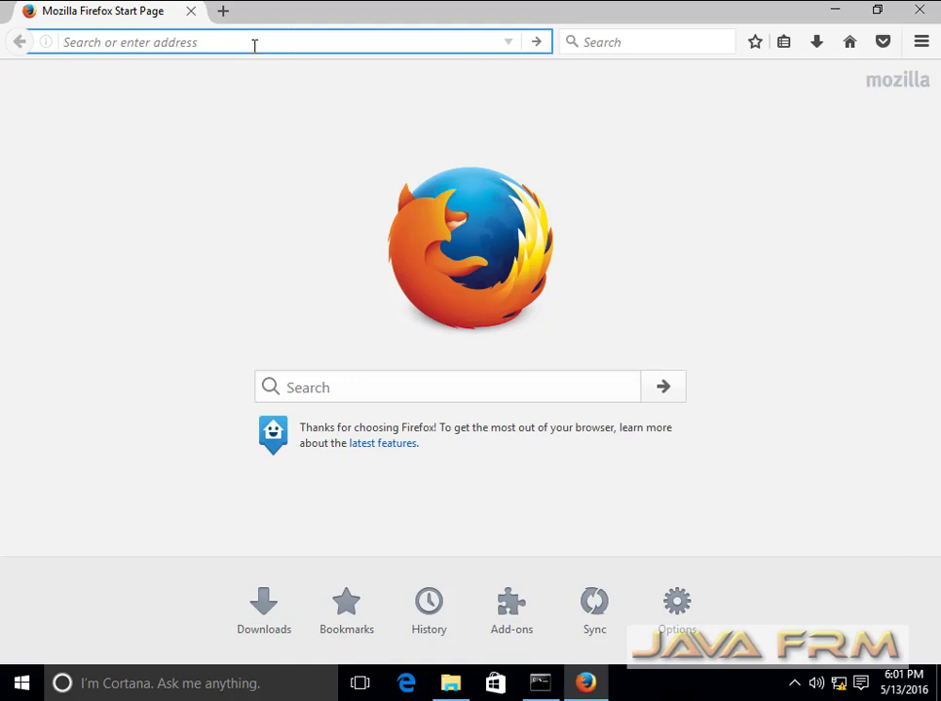
text(loca)
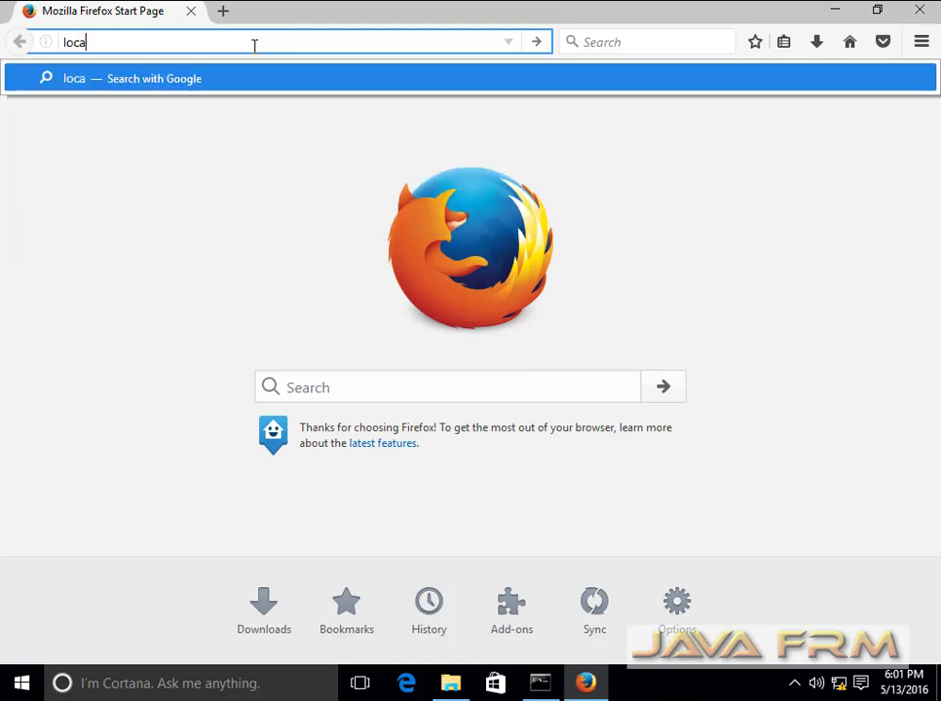
text(lhost:999)
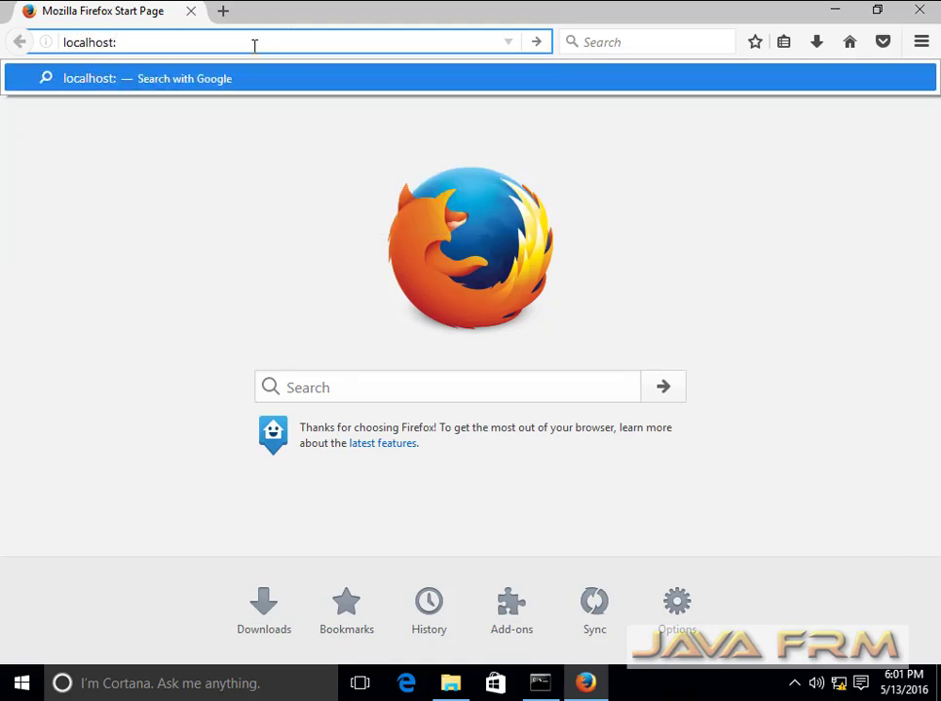
text(0)
key(Return)
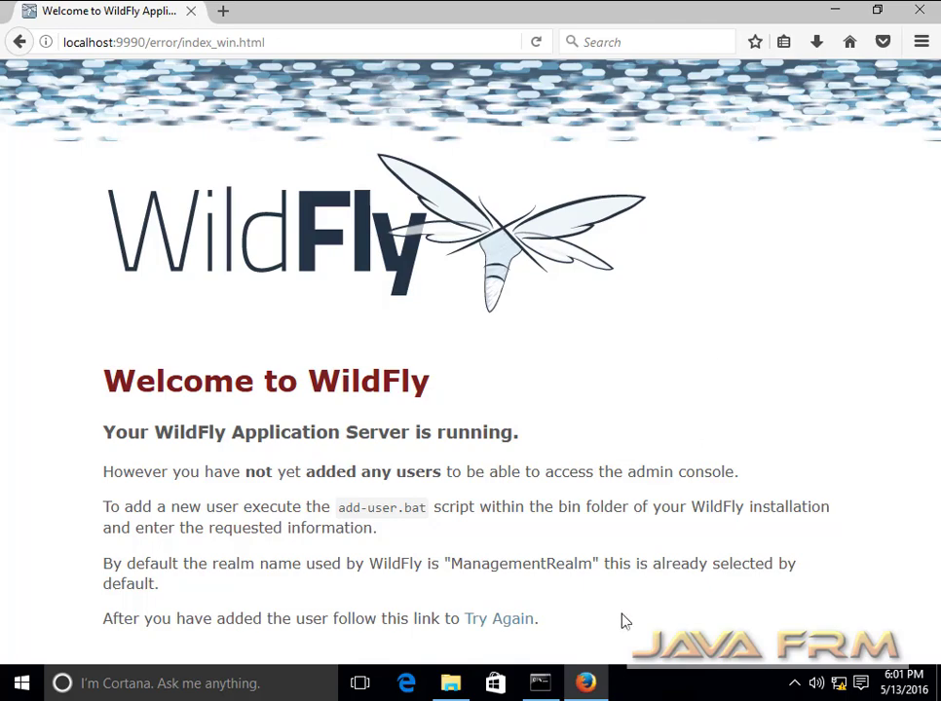
click(449, 682)
scroll(326, 381, up, 9)
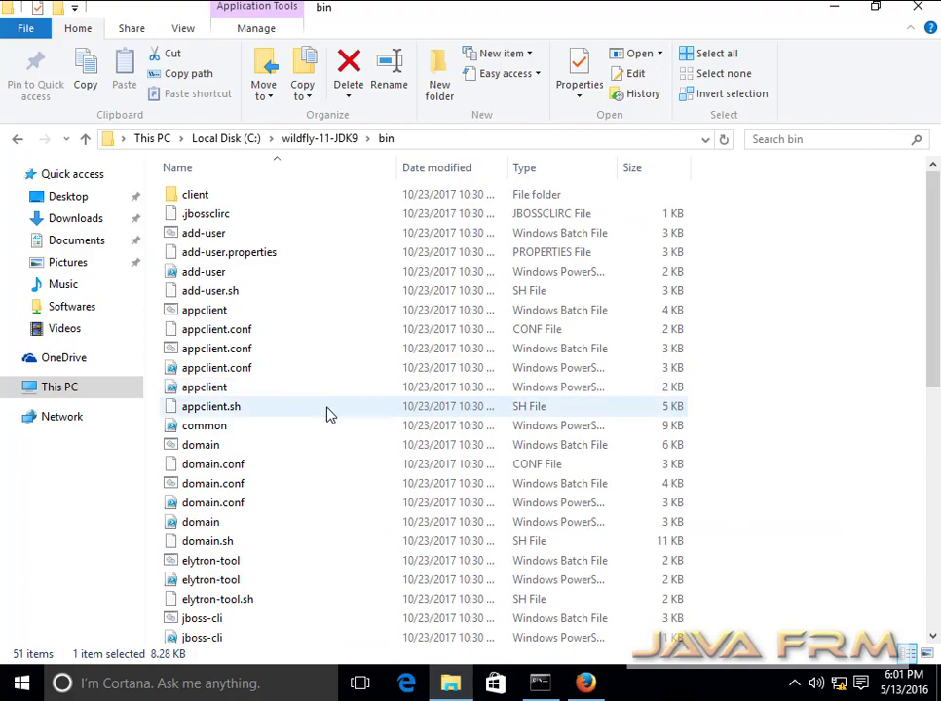
- Run add-user.bat, enter the new username and password twice, leaving groups blank
double_click(216, 239)
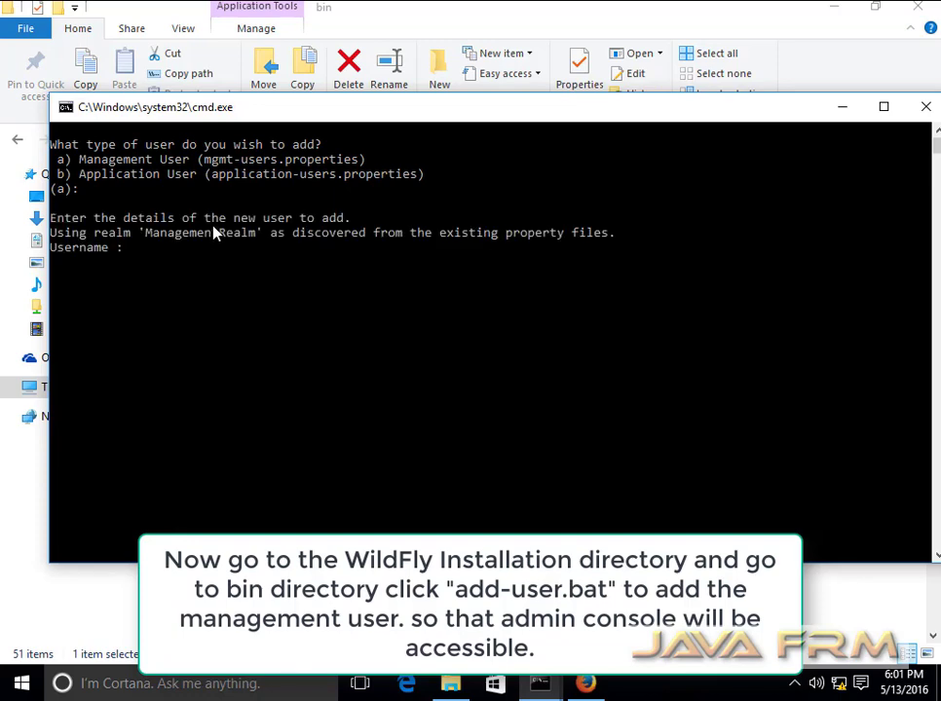
text(wildfly)
key(Return)
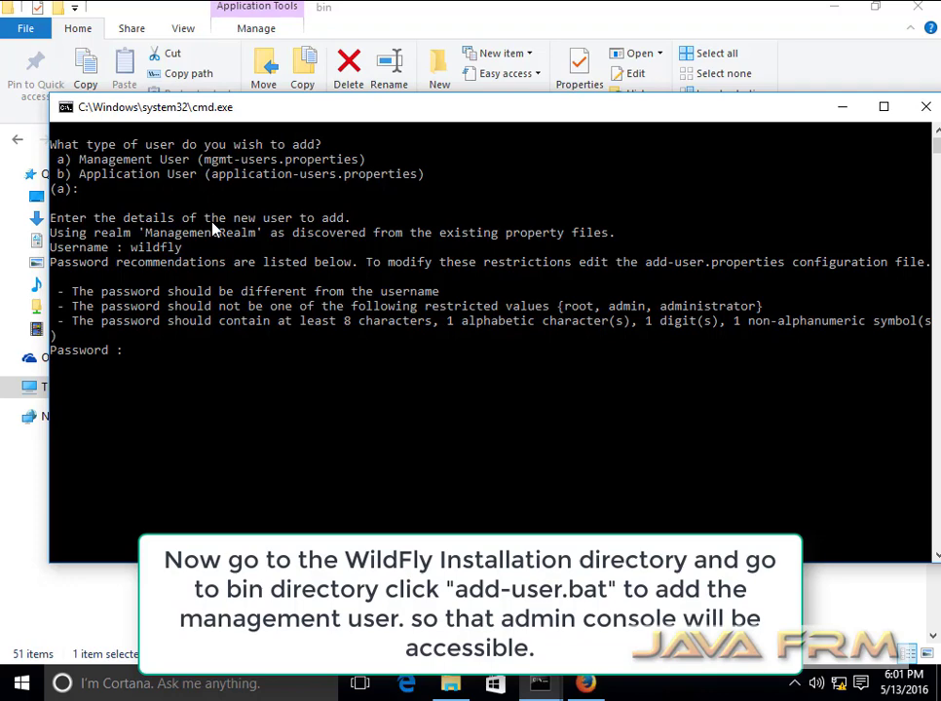
key(Return)
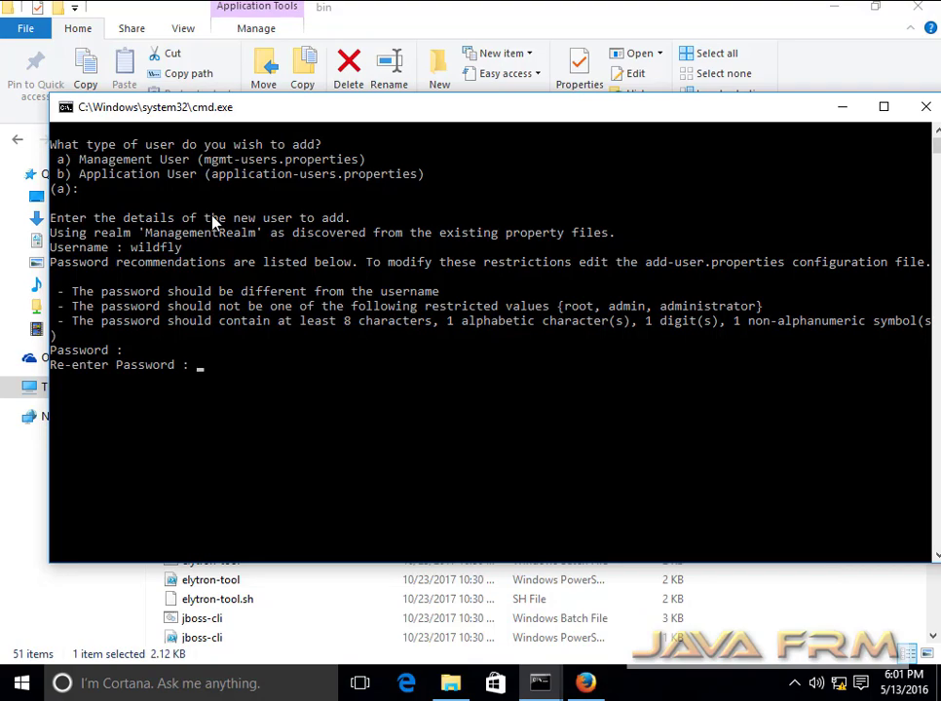
key(Return)
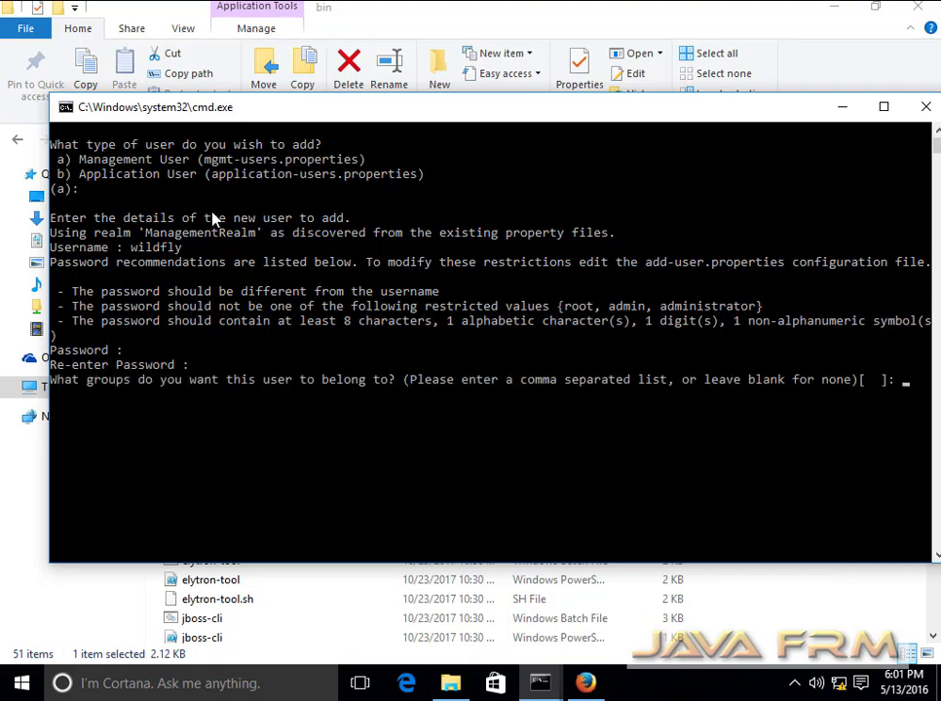
key(Return)
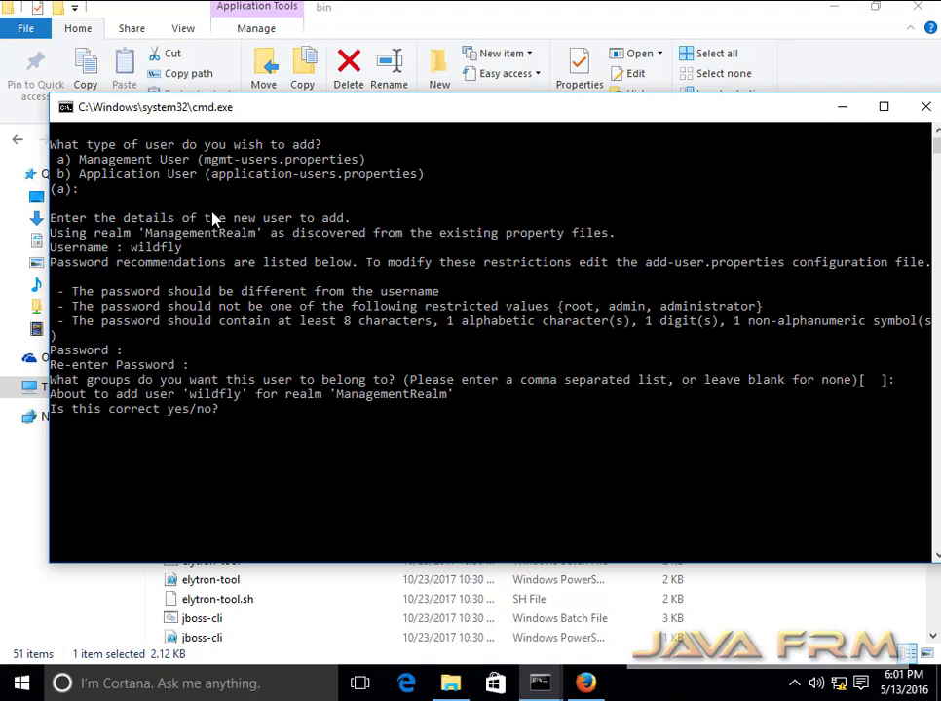
- Answer yes to both confirmations and close the finished add-user script
text(yes)
key(Return)
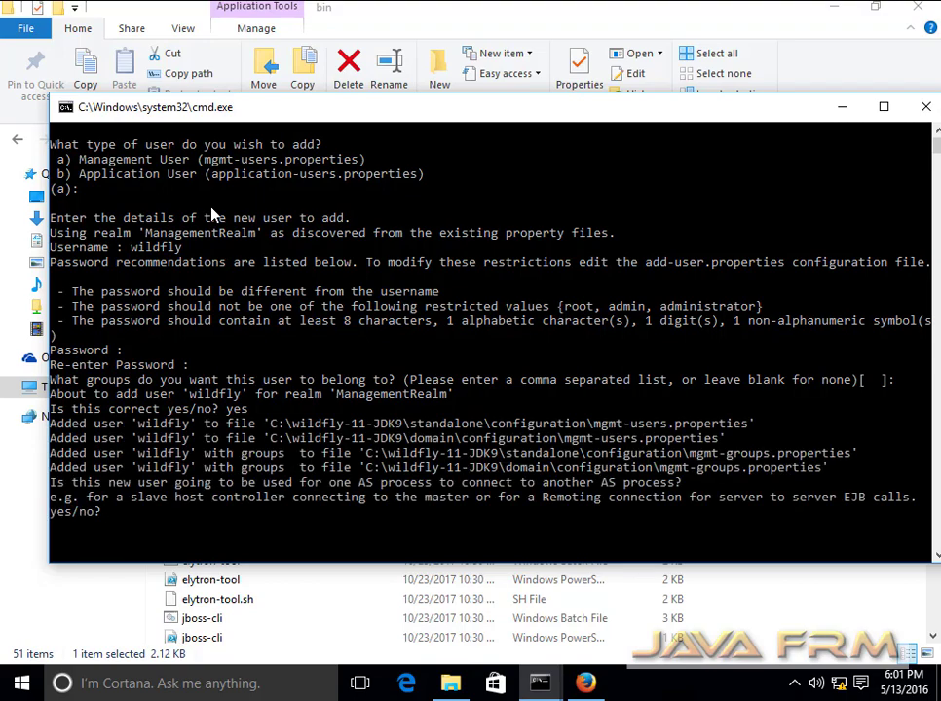
text(yes)
key(Return)
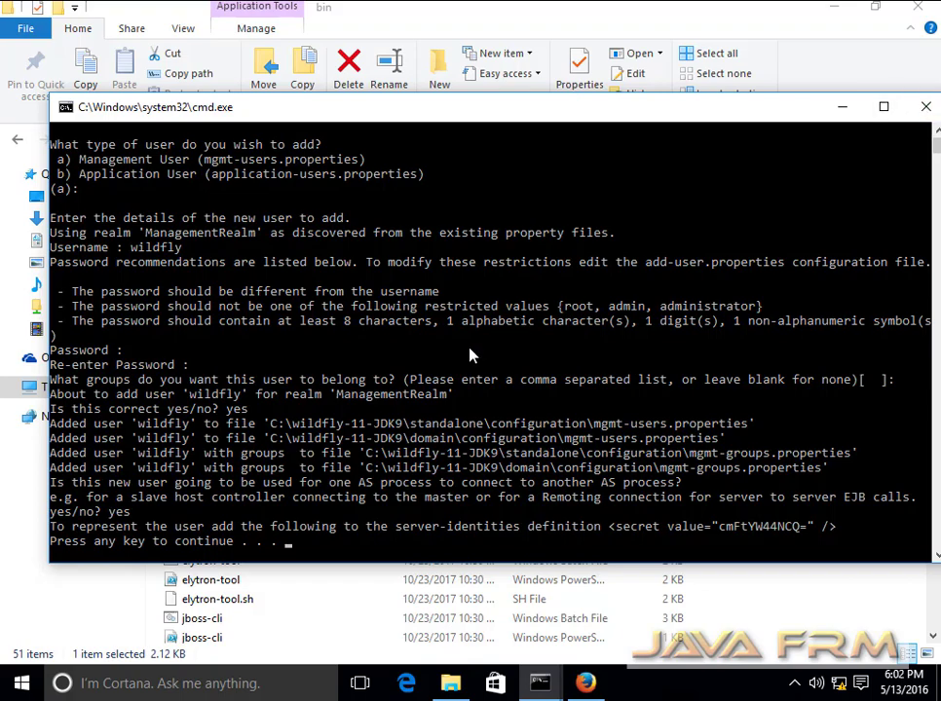
key(Return)
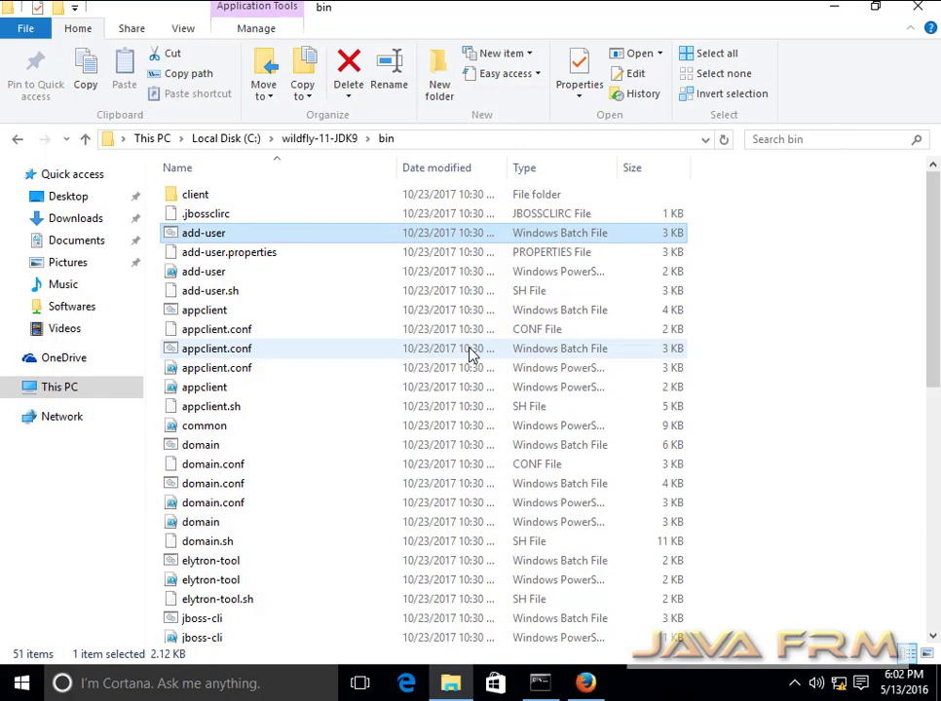
- Retry the admin console in Firefox and sign in with the new management user's credentials
key(alt+Tab)
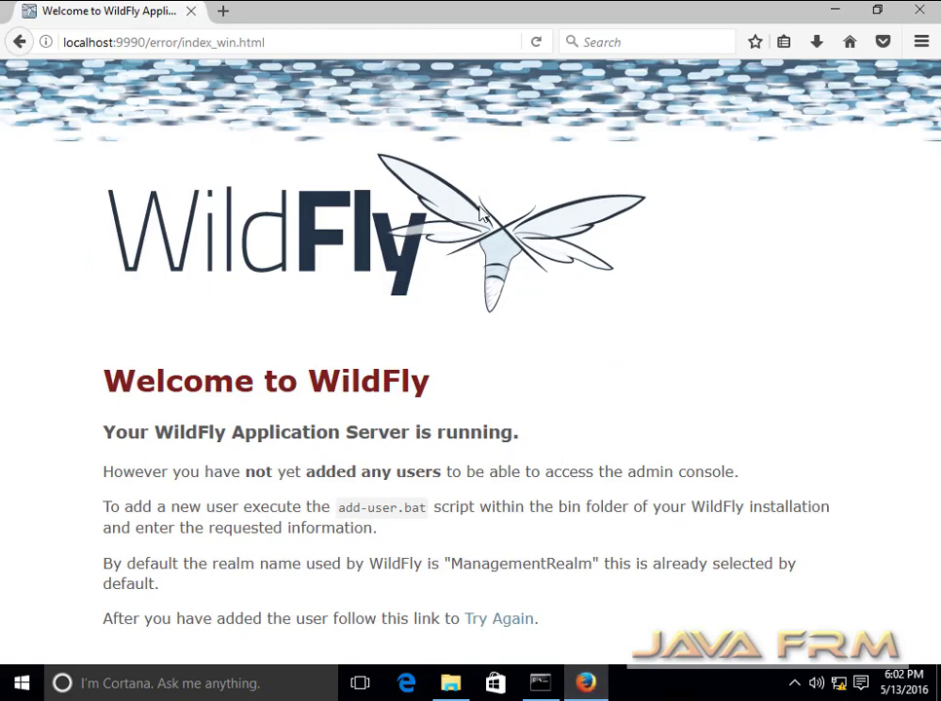
click(508, 620)
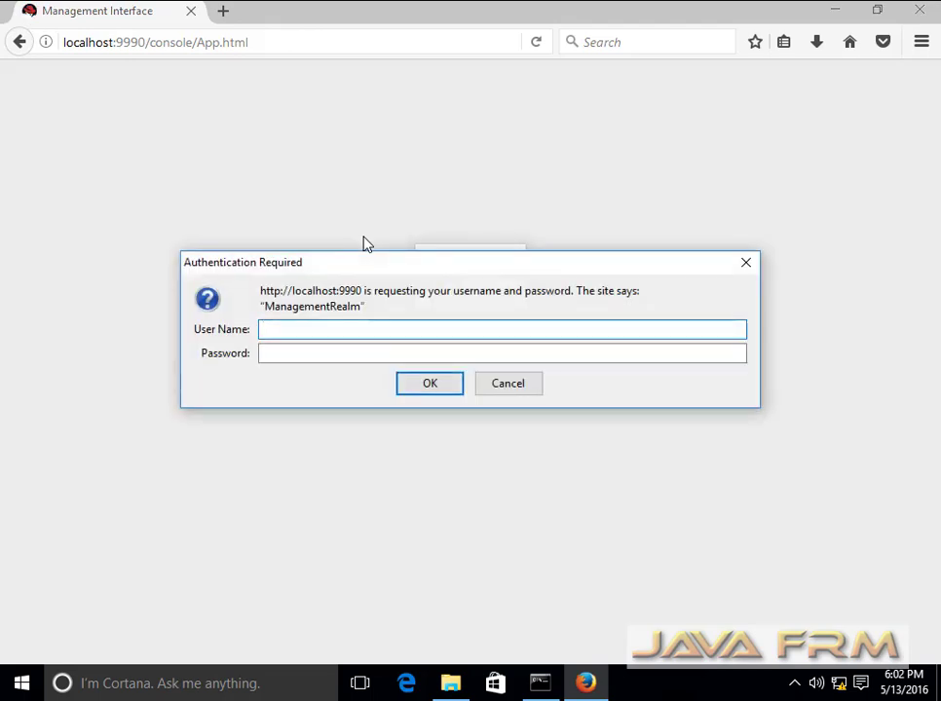
text(wild)
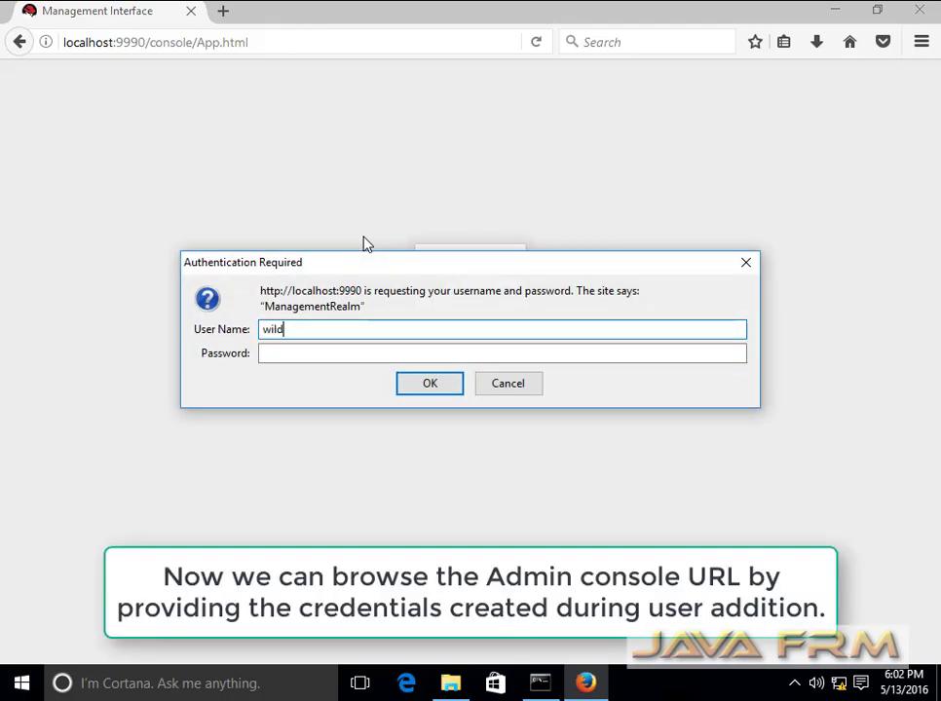
text(fly)
key(Tab)
text(wil)
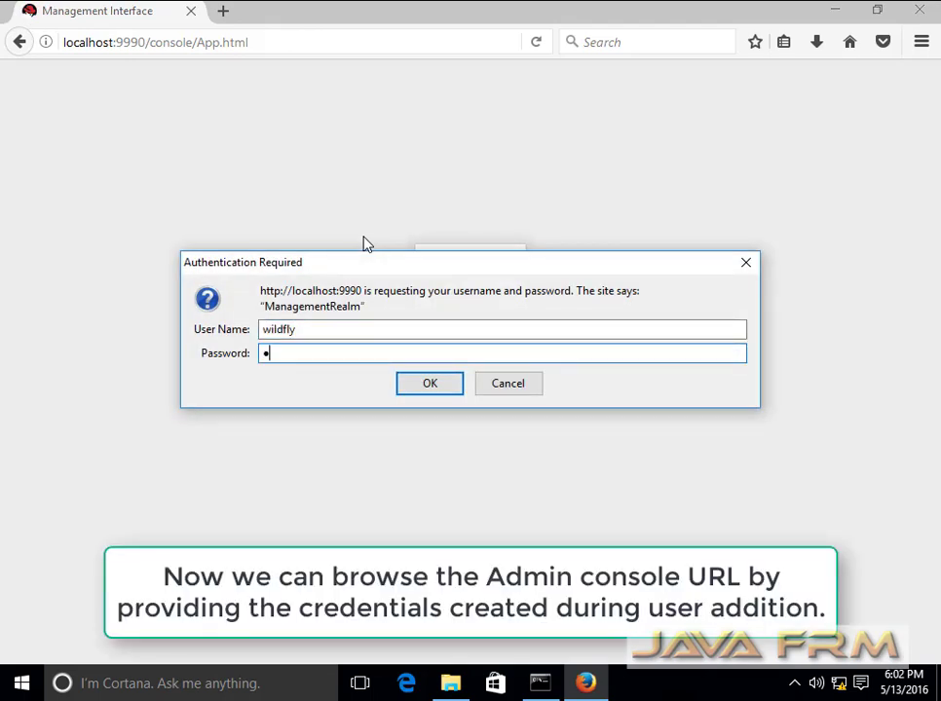
text(dfly1)
key(Return)
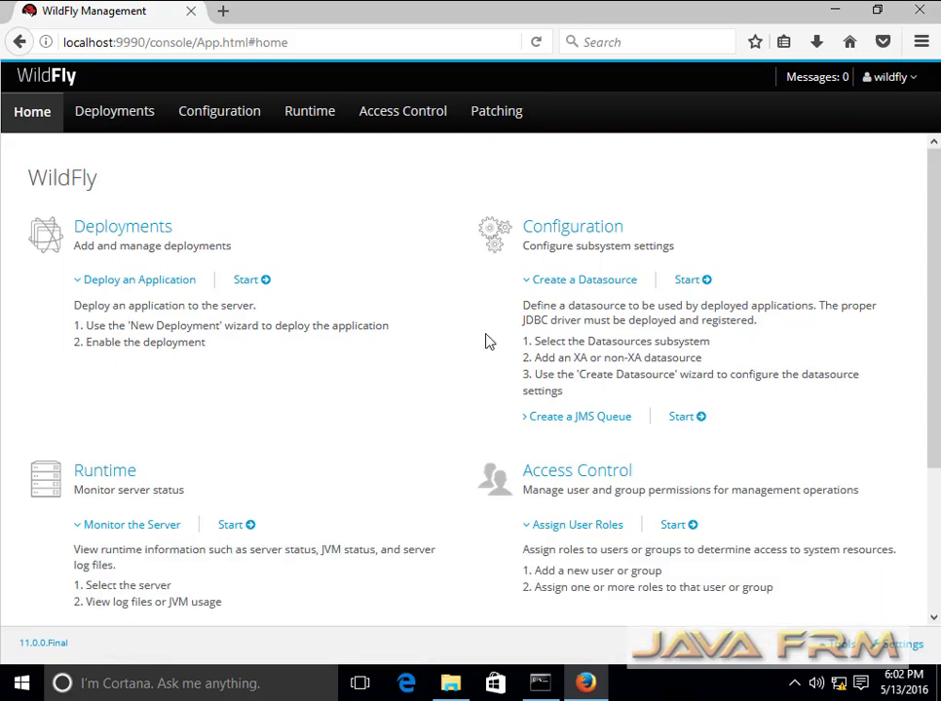
- Visit Deployments and Configuration, then open Runtime and select Standalone Server
click(118, 119)
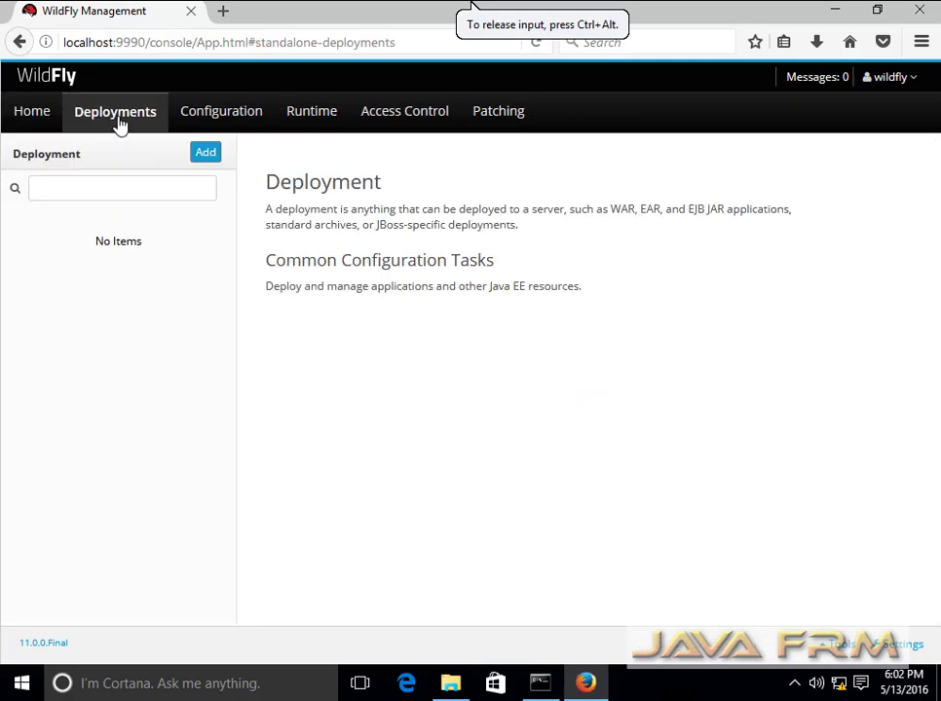
click(239, 125)
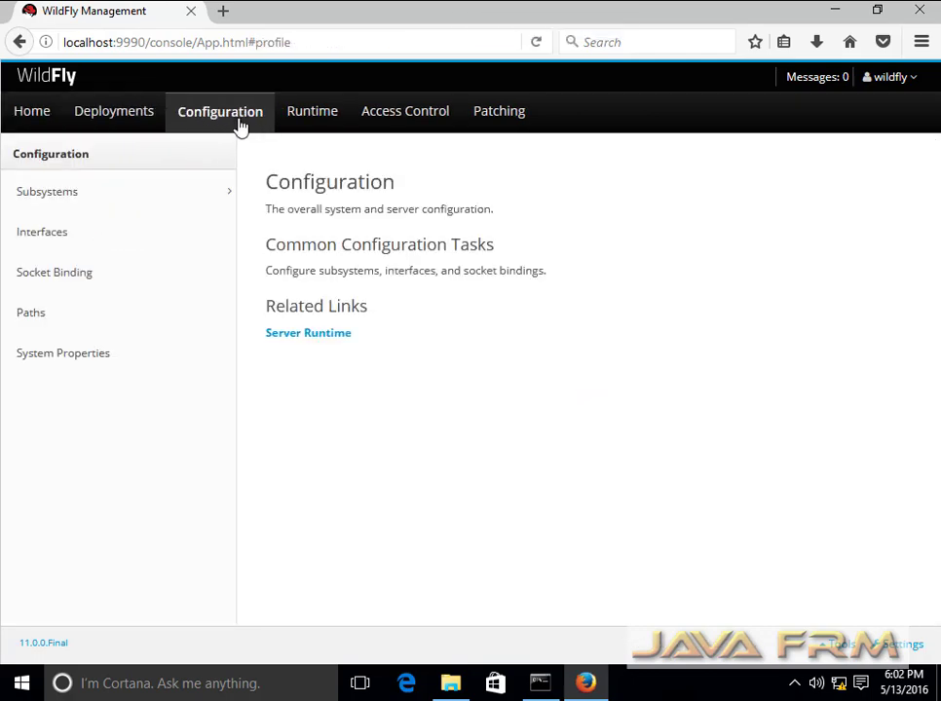
click(308, 334)
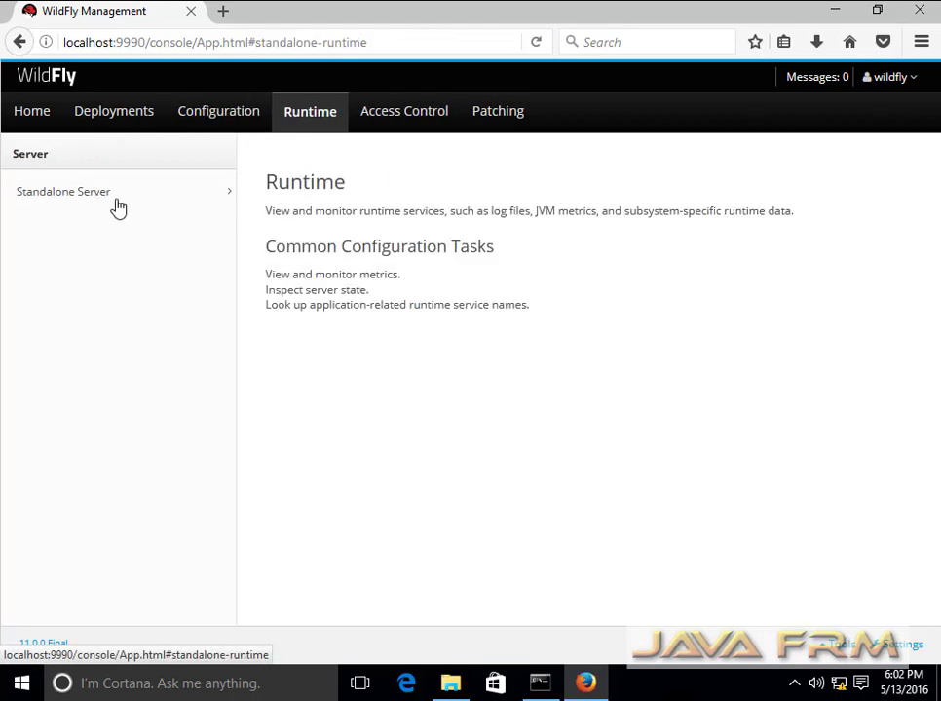
click(109, 194)
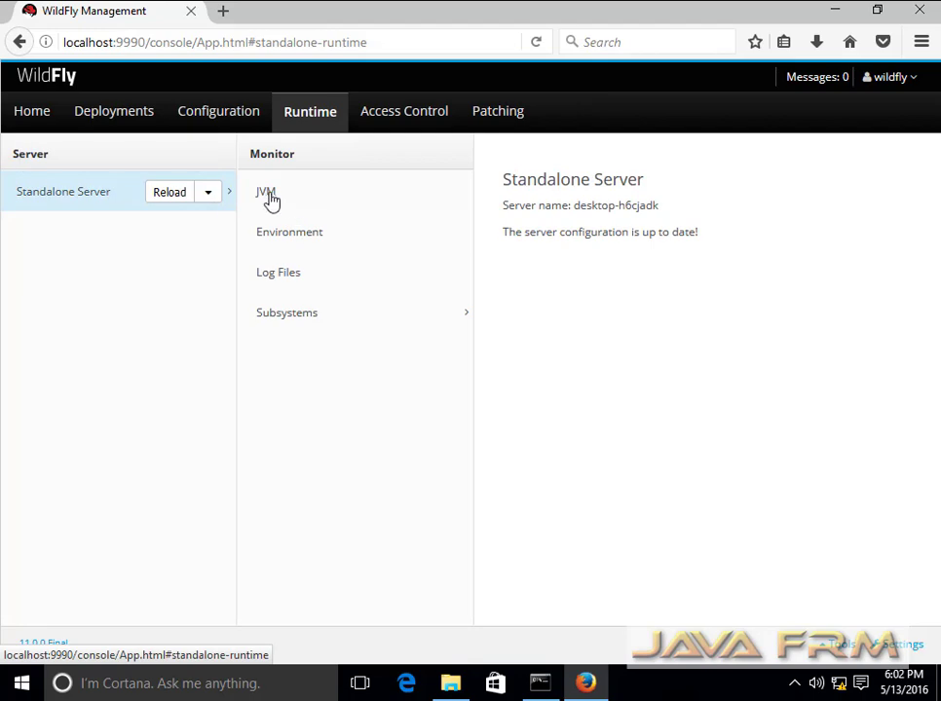
- View the JVM heap and thread stats, go back, and select Environment
click(269, 200)
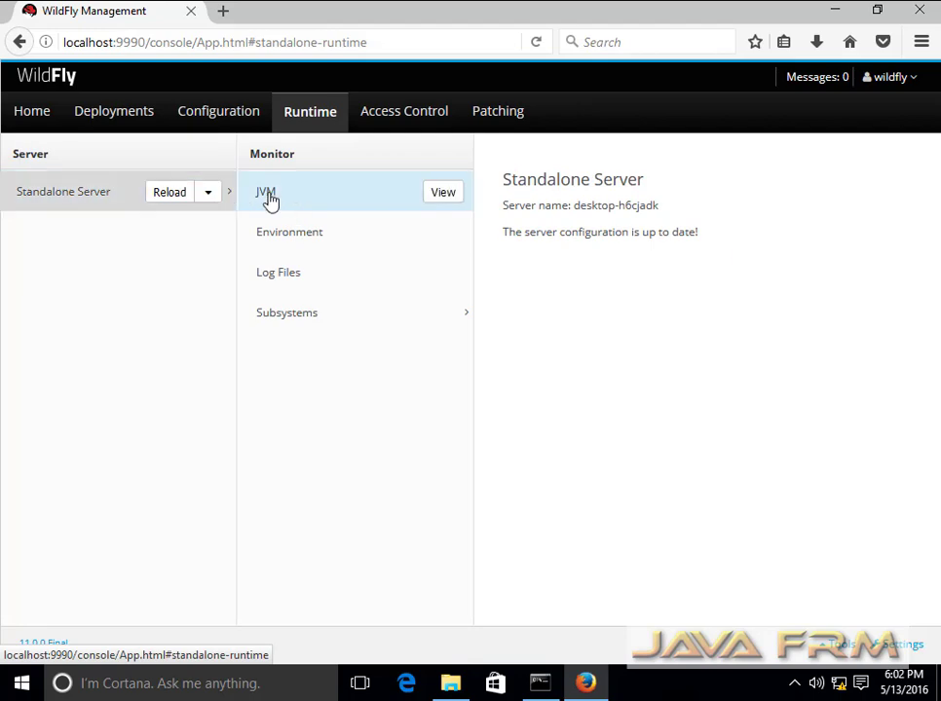
click(447, 191)
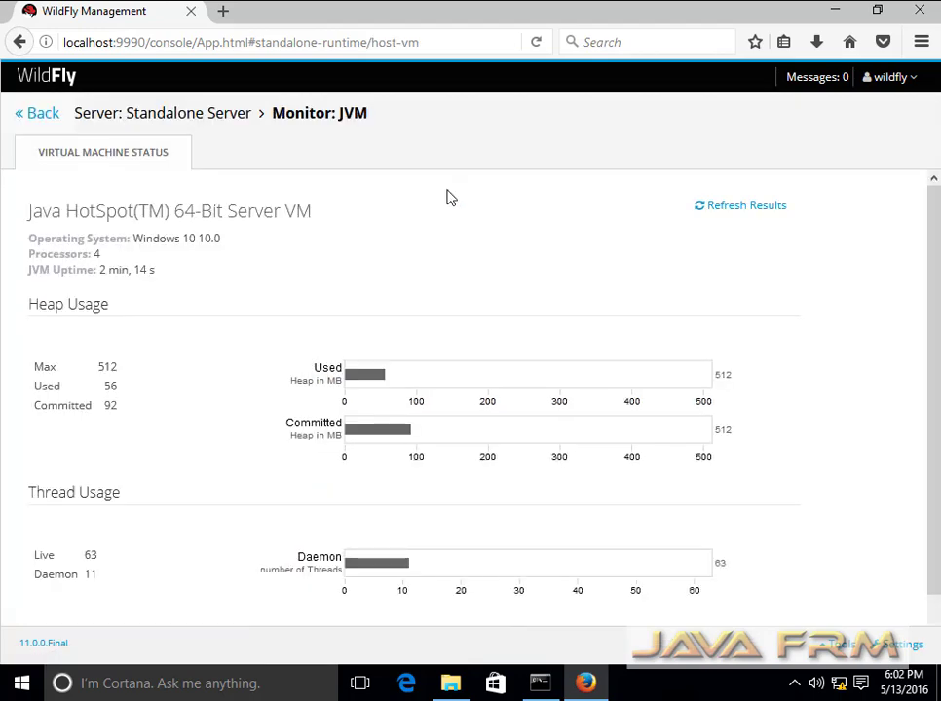
scroll(273, 340, down, 1)
scroll(276, 401, up, 1)
click(39, 114)
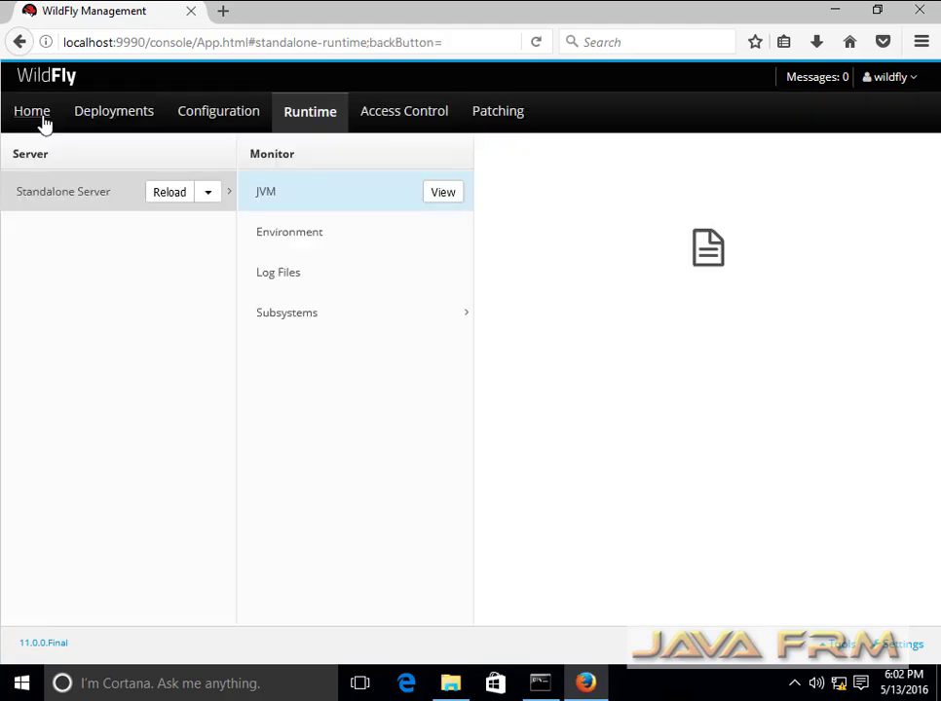
click(312, 236)
- Open the Standalone Server's Environment system properties page
click(446, 242)
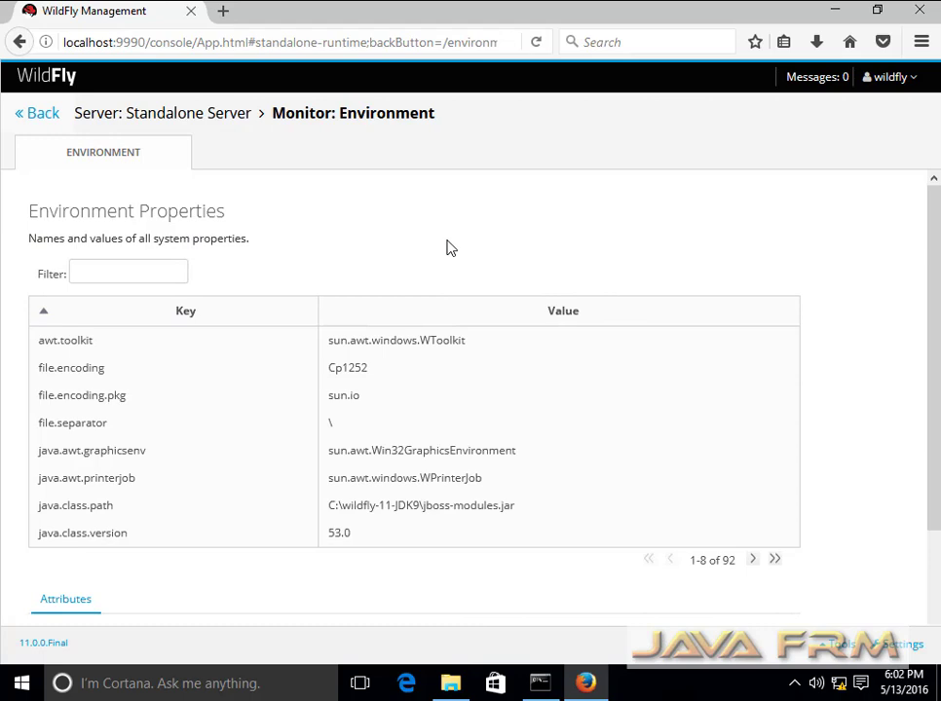
scroll(502, 394, down, 3)
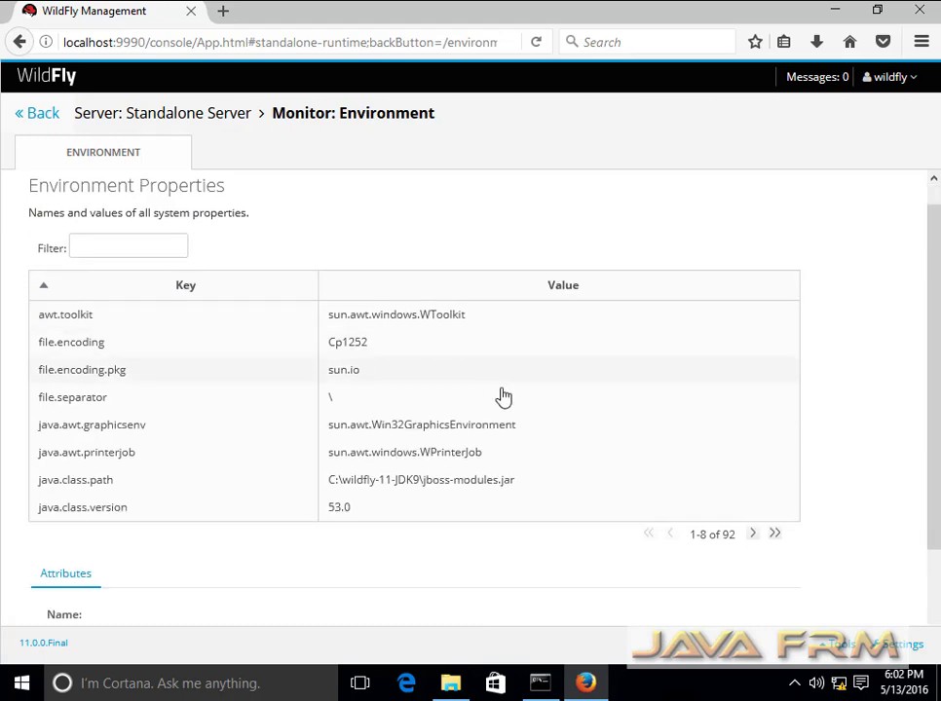
scroll(502, 395, up, 3)
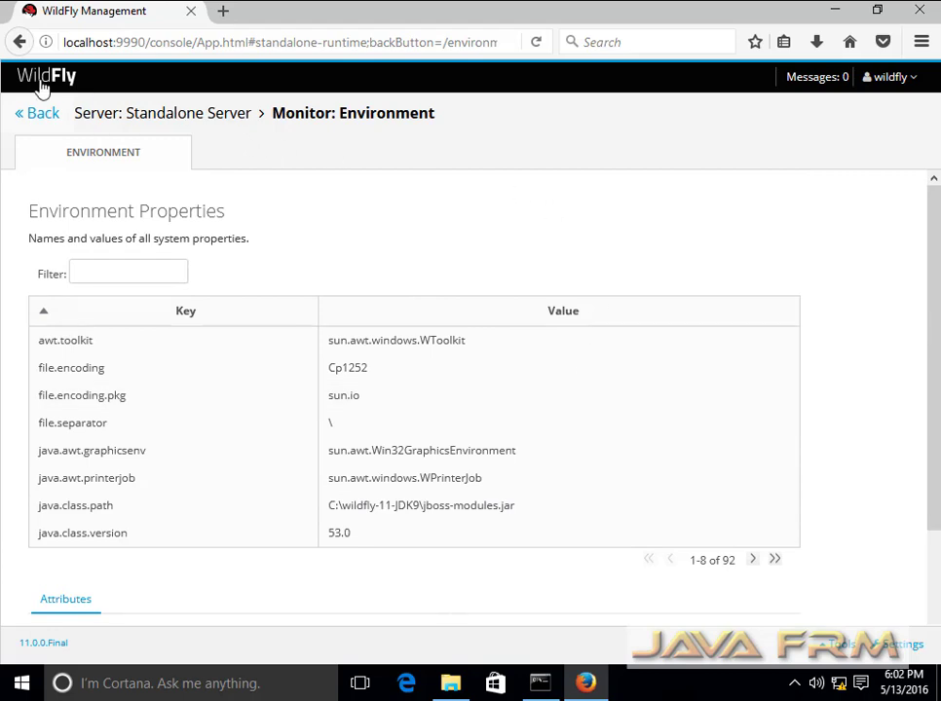
click(19, 44)
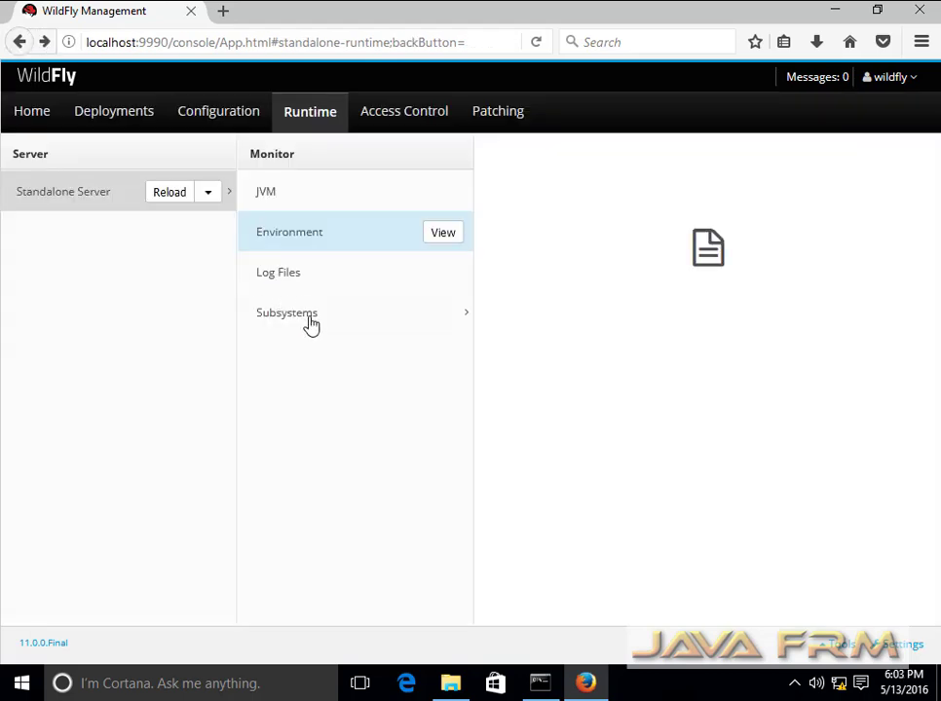
click(441, 237)
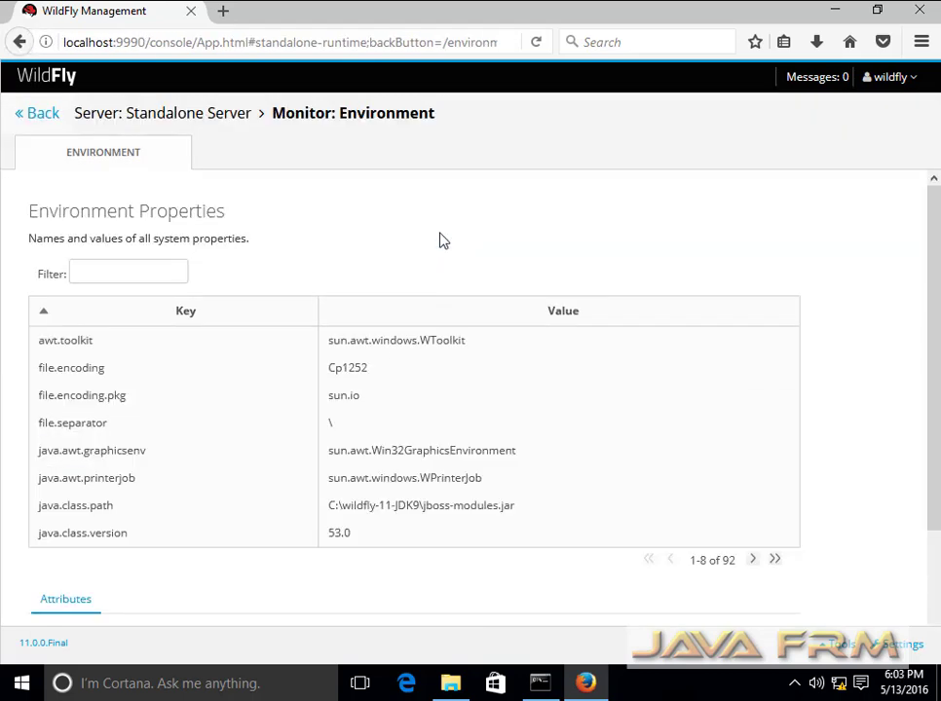
- Inspect java.home (C:\JDK9), java.runtime.version, java.runtime.name and java.security.auth.login.config properties
click(752, 563)
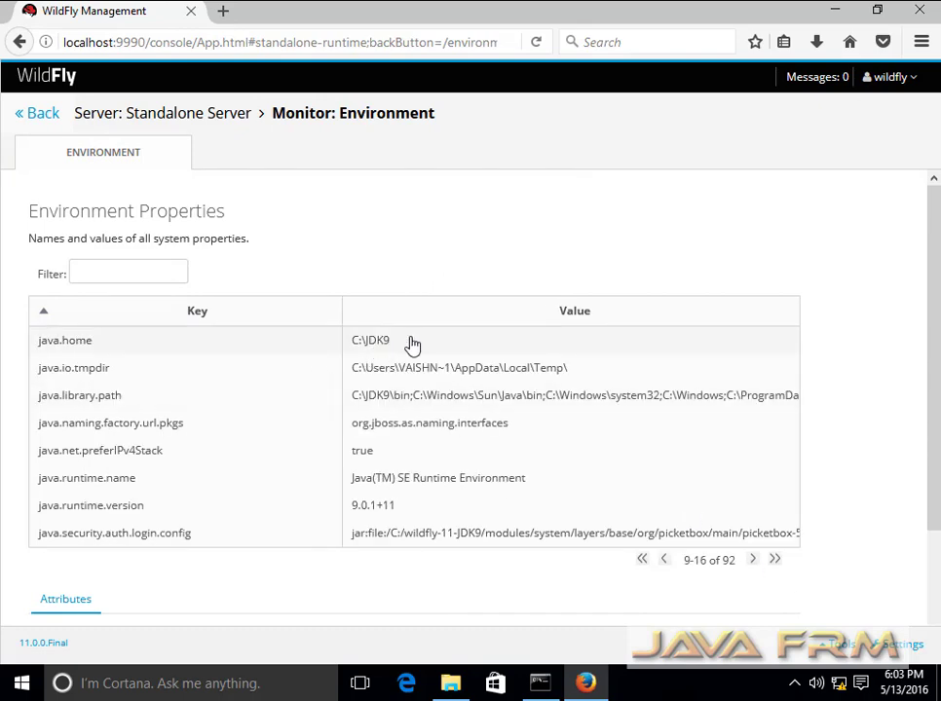
drag(414, 344, 327, 344)
click(372, 351)
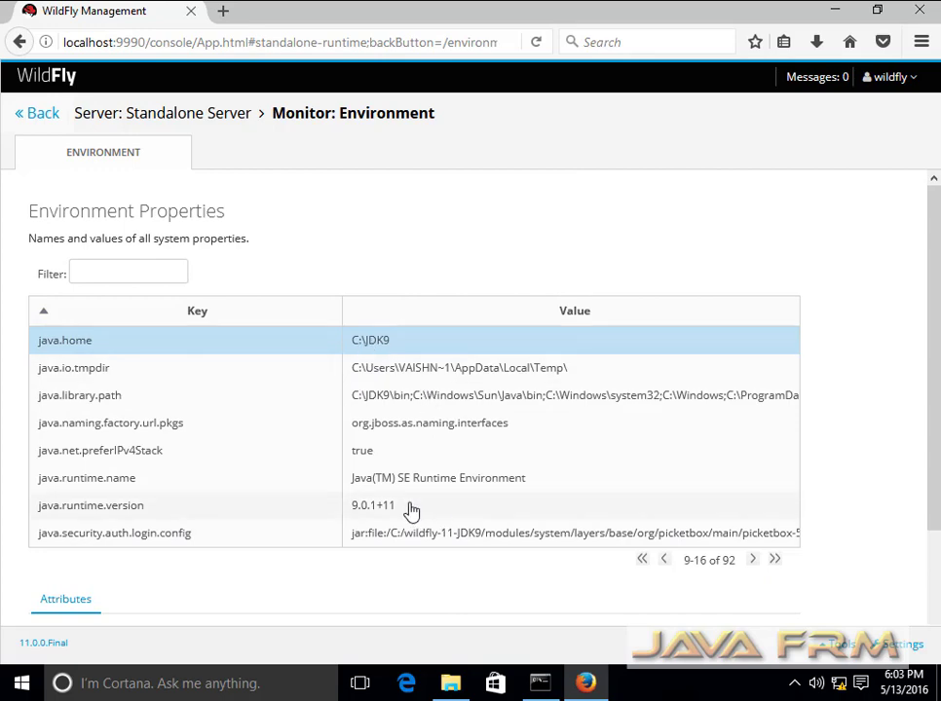
click(107, 507)
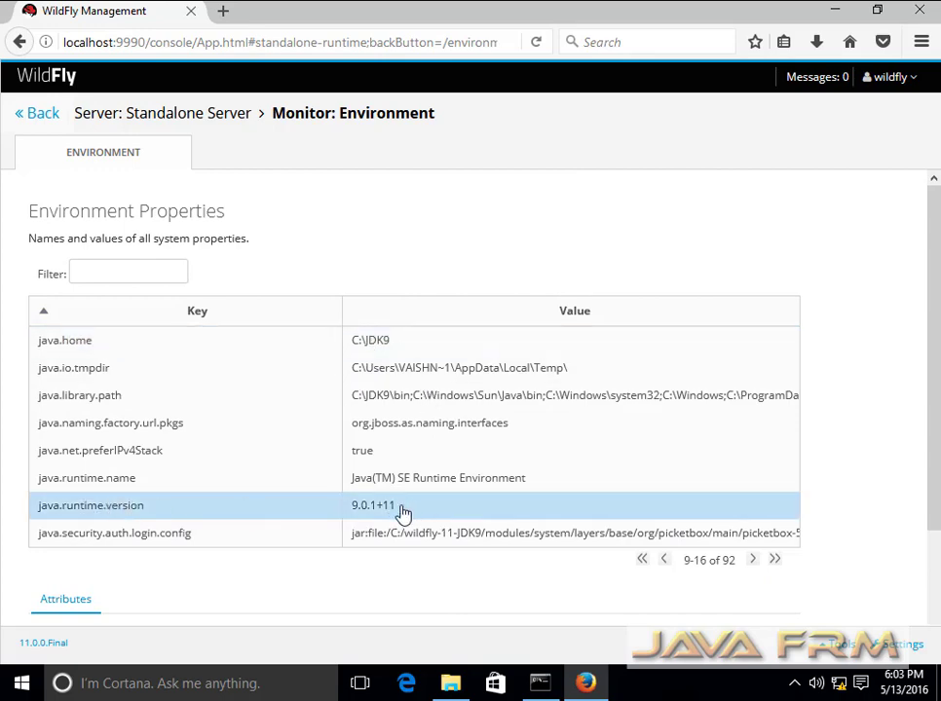
click(399, 479)
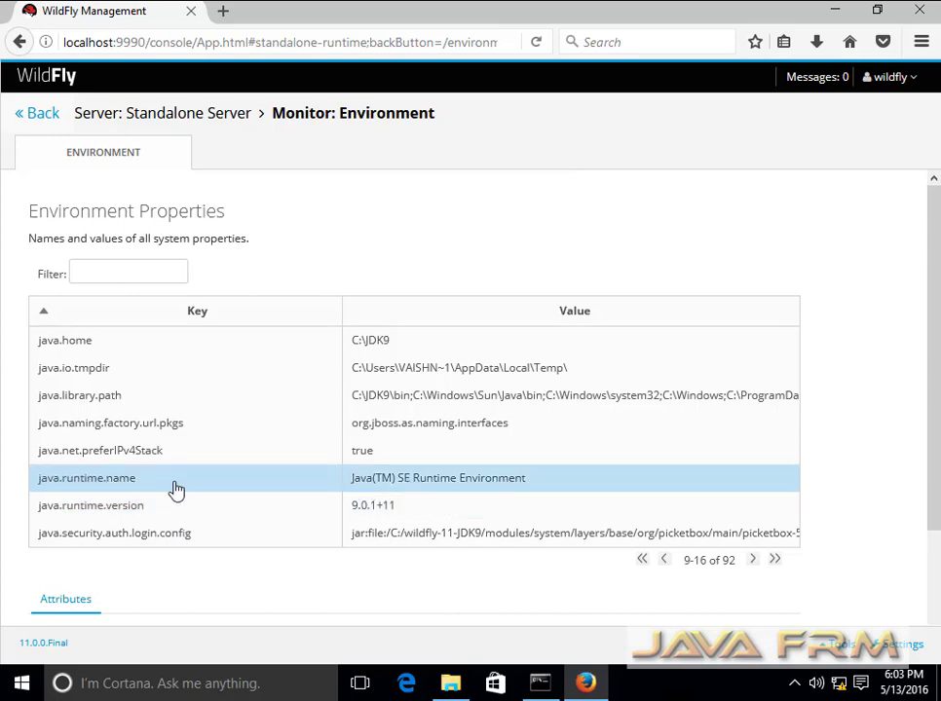
scroll(402, 485, down, 3)
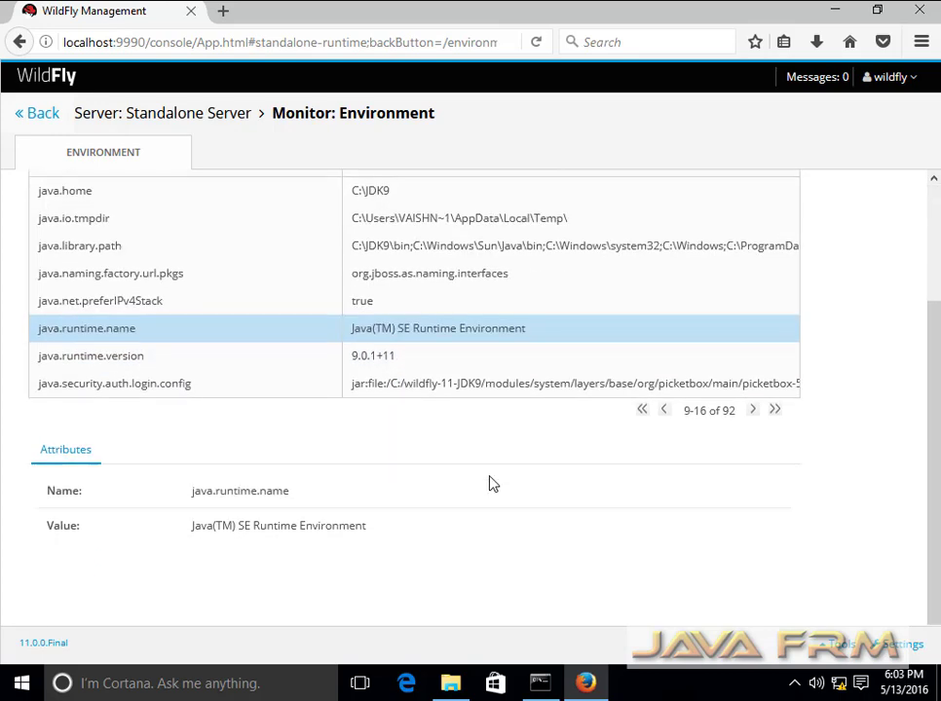
click(513, 385)
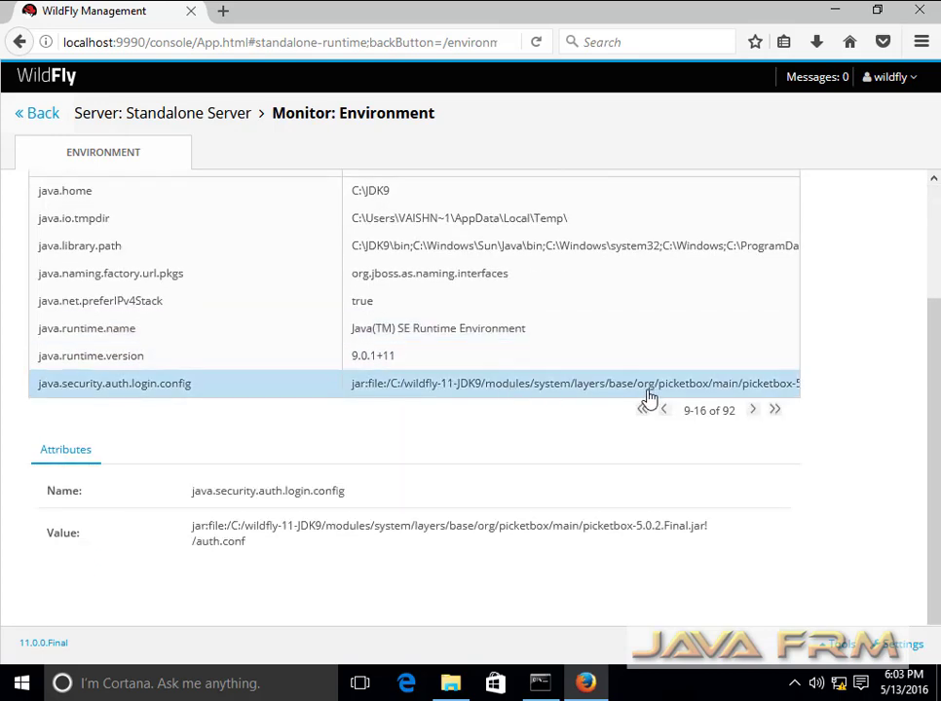
- Page past java.version 9.0.1 through the java.vm and sun.* properties to 89-92 of 92
click(752, 412)
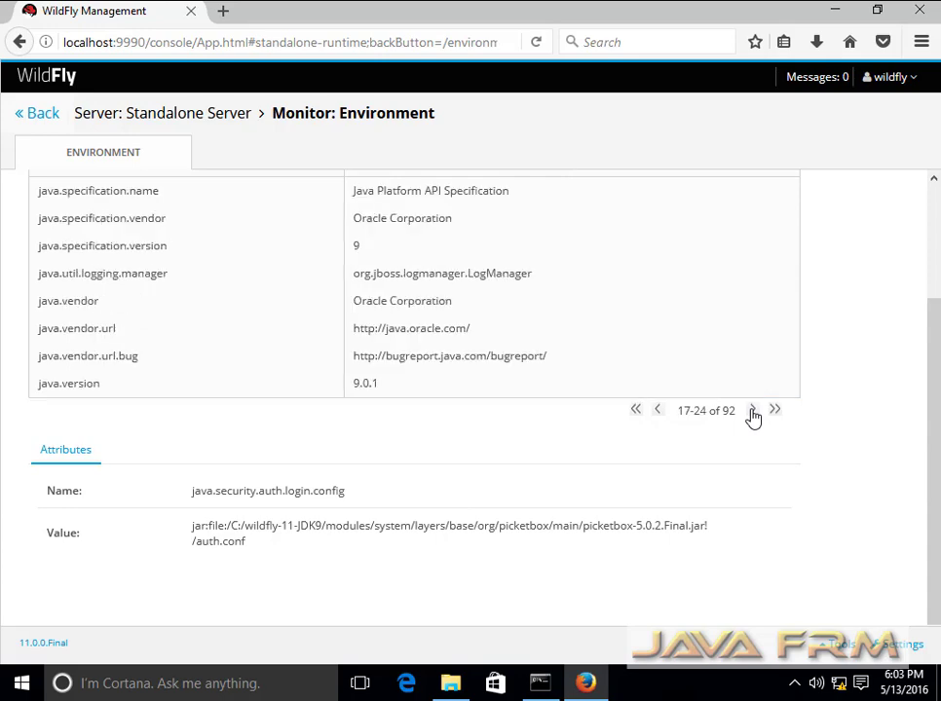
drag(353, 384, 384, 384)
click(752, 412)
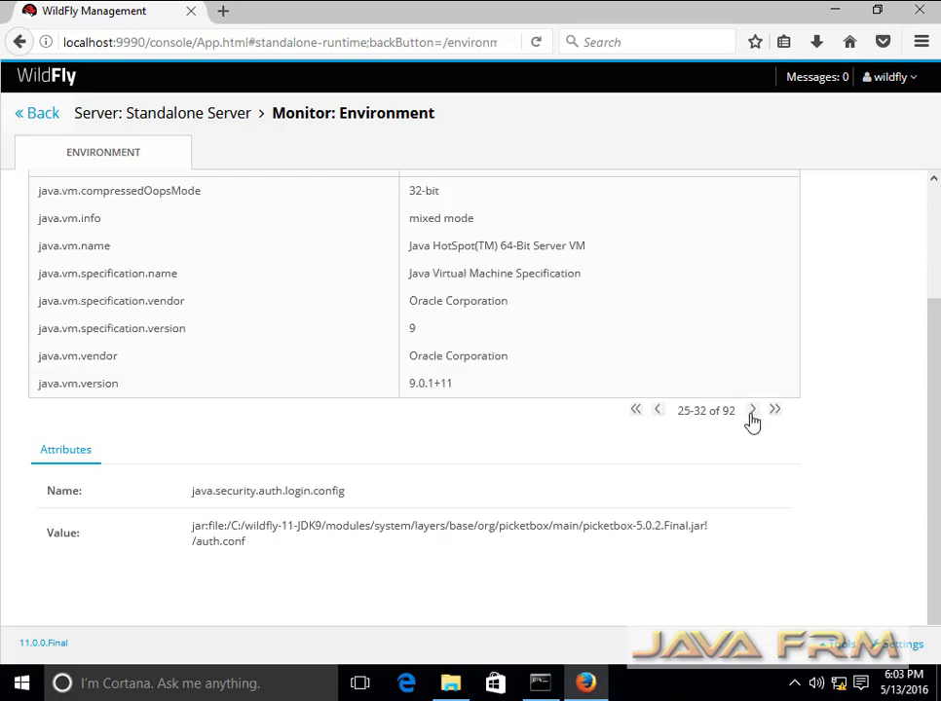
click(752, 412)
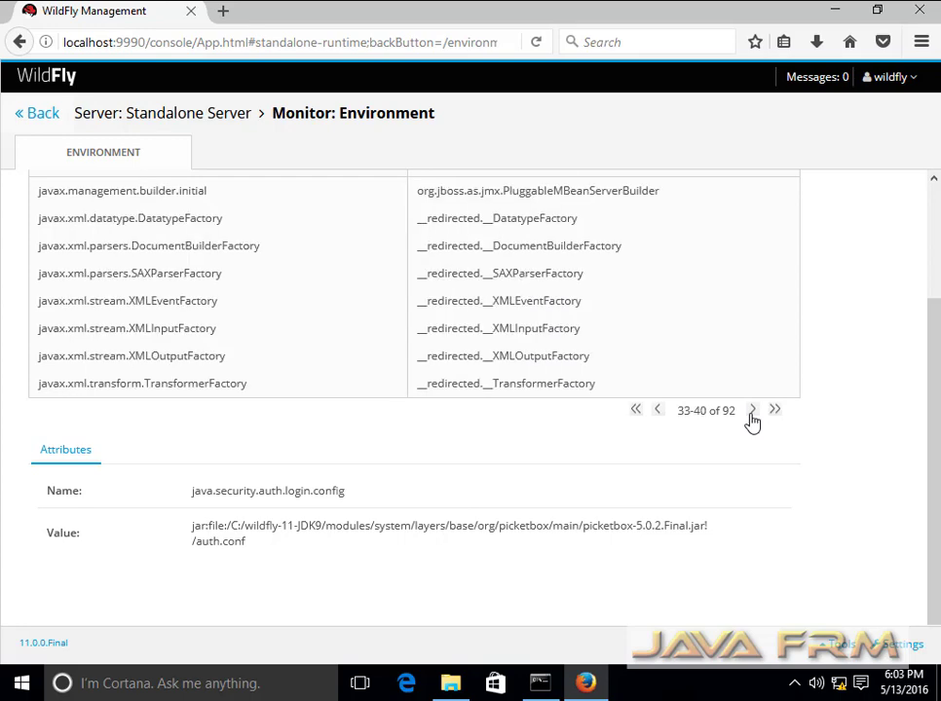
click(751, 411)
click(752, 412)
click(752, 412)
click(752, 412)
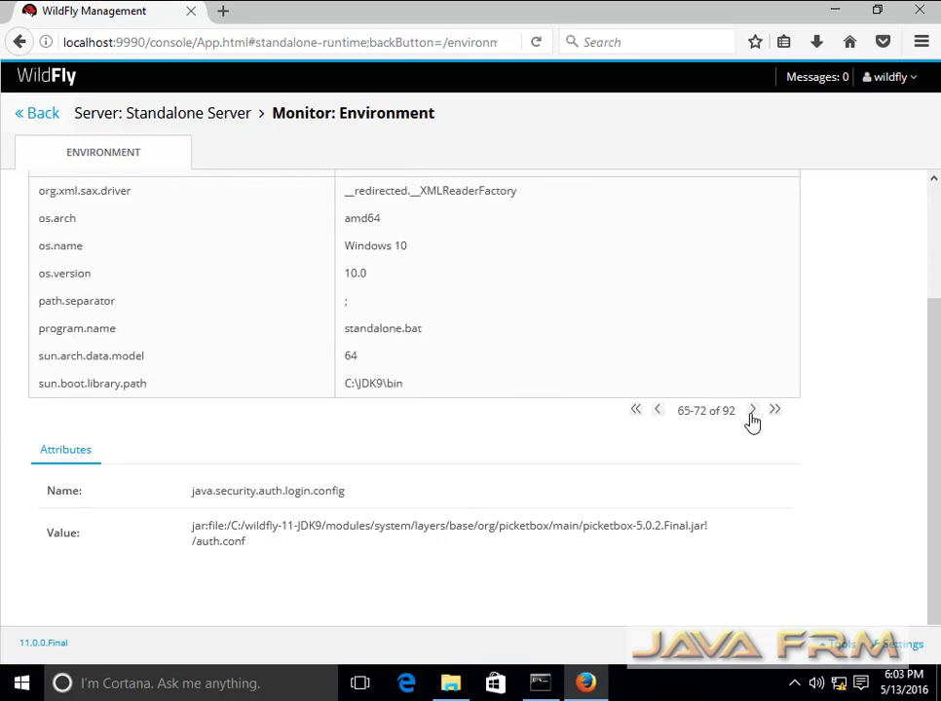
click(752, 412)
click(751, 412)
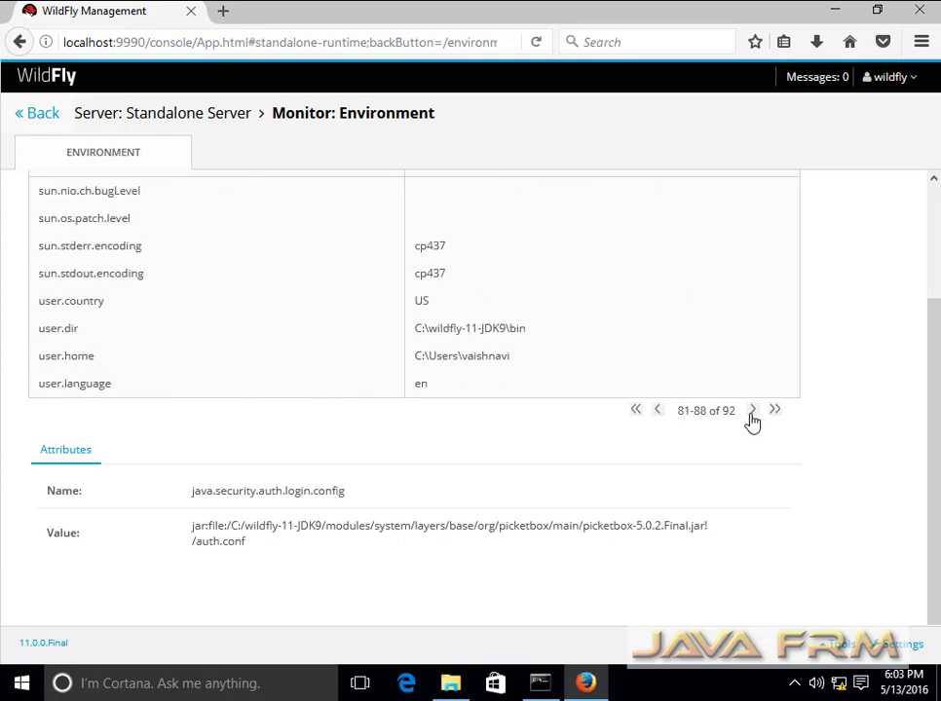
click(752, 412)
scroll(546, 439, up, 2)
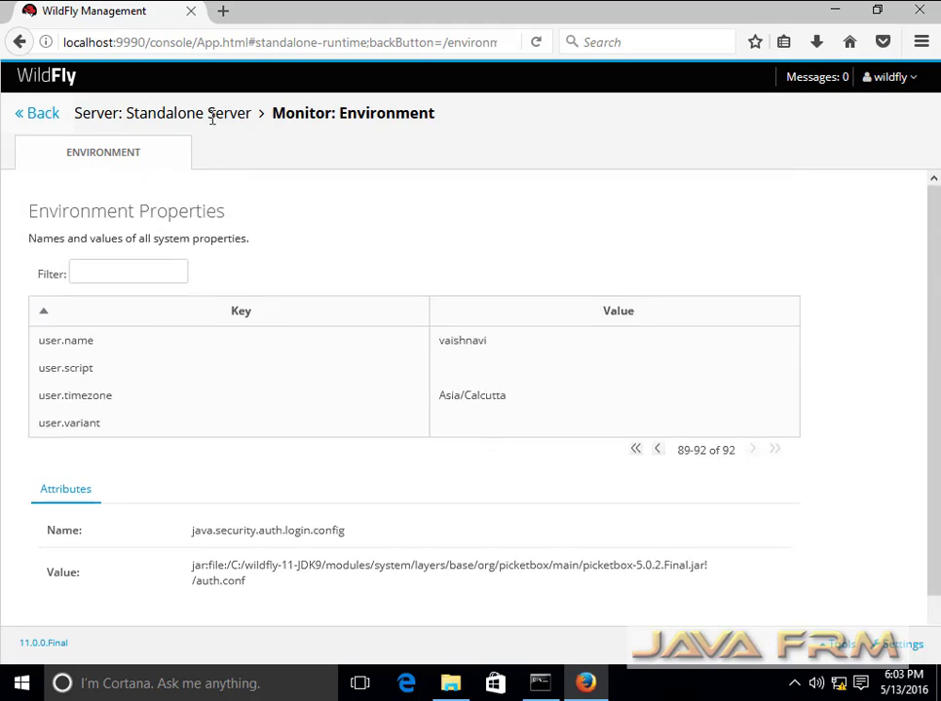
- Go via Access Control, dismissing its provider notice, to the Management Model browser
click(27, 115)
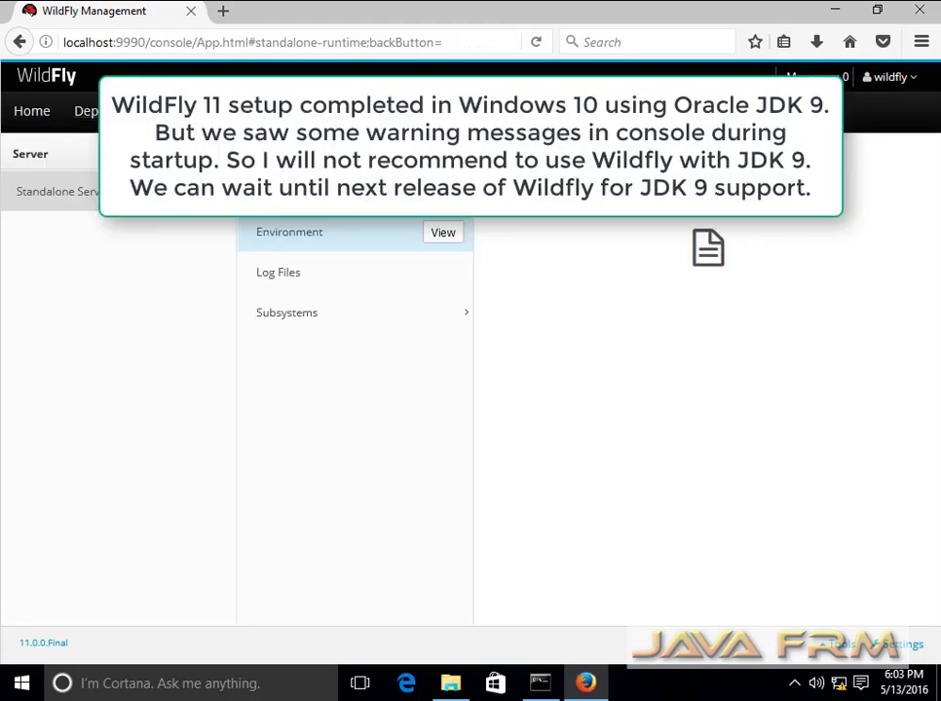
click(424, 111)
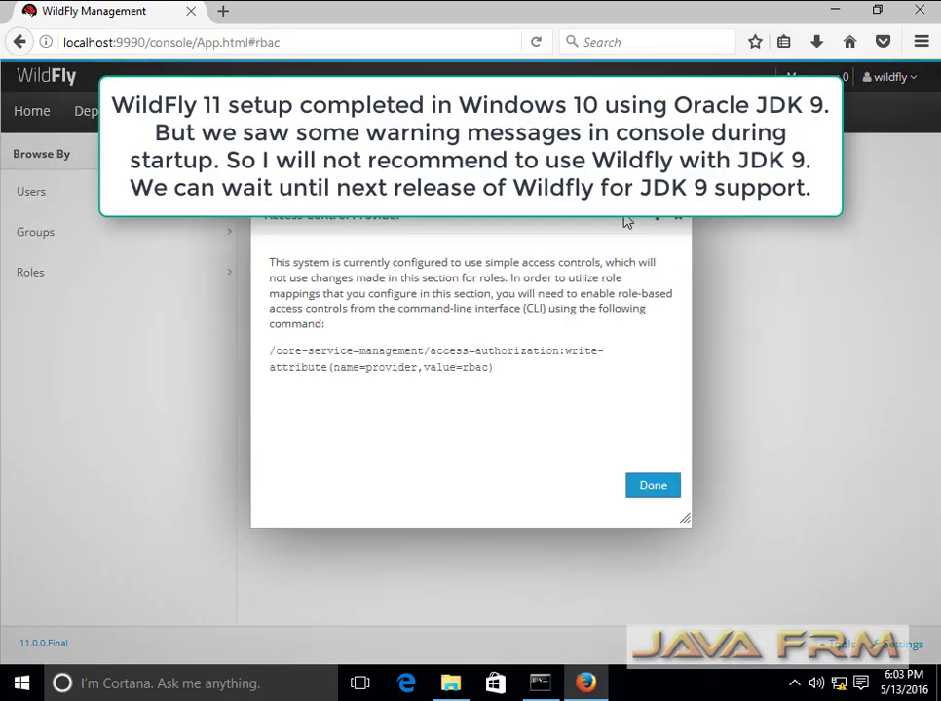
click(653, 492)
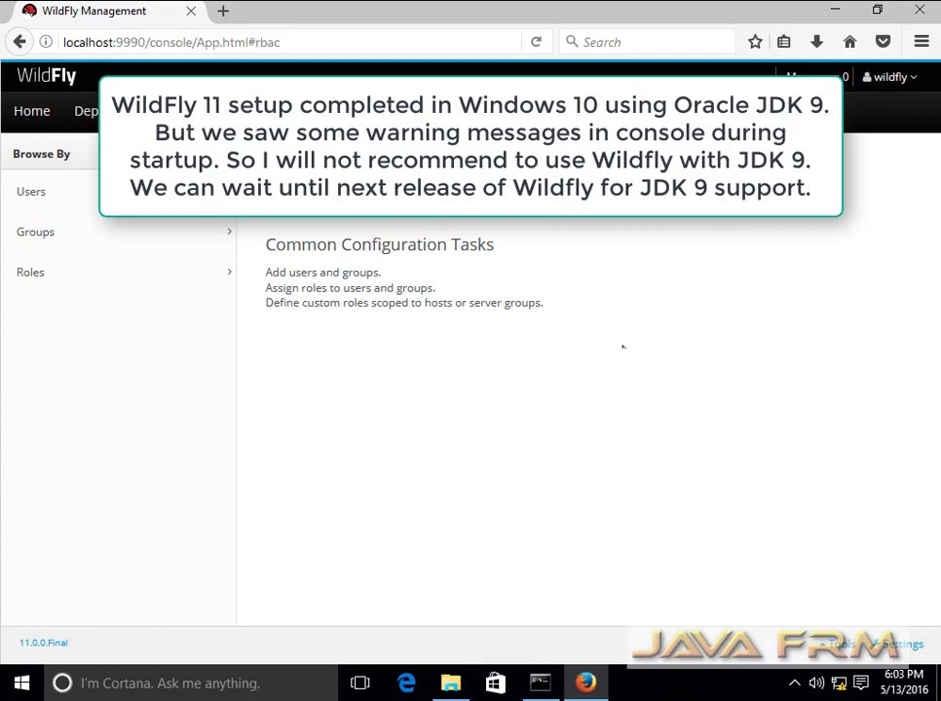
click(840, 643)
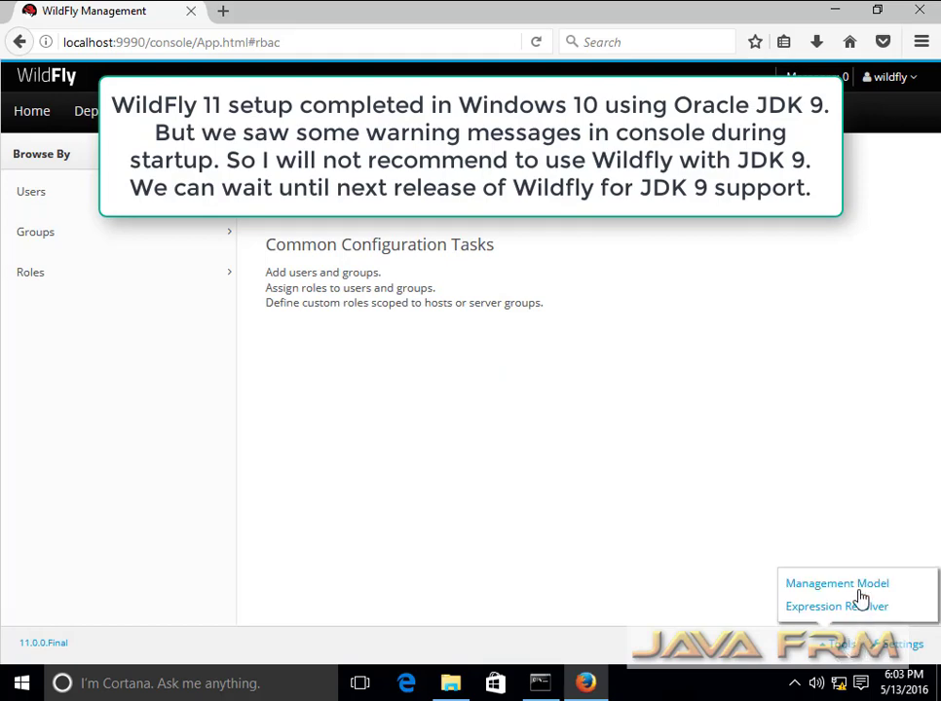
click(860, 587)
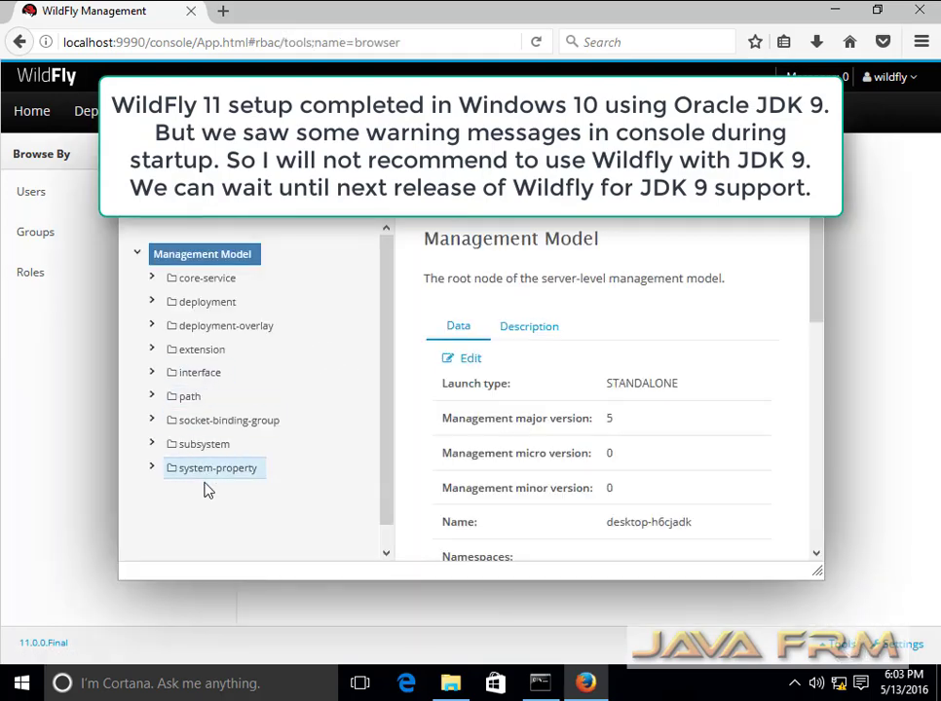
- Expand path and view java.home, jboss.controller.temp.dir, jboss.home.dir, jboss.server.base.dir, jboss.server.config.dir
click(151, 397)
scroll(309, 478, down, 3)
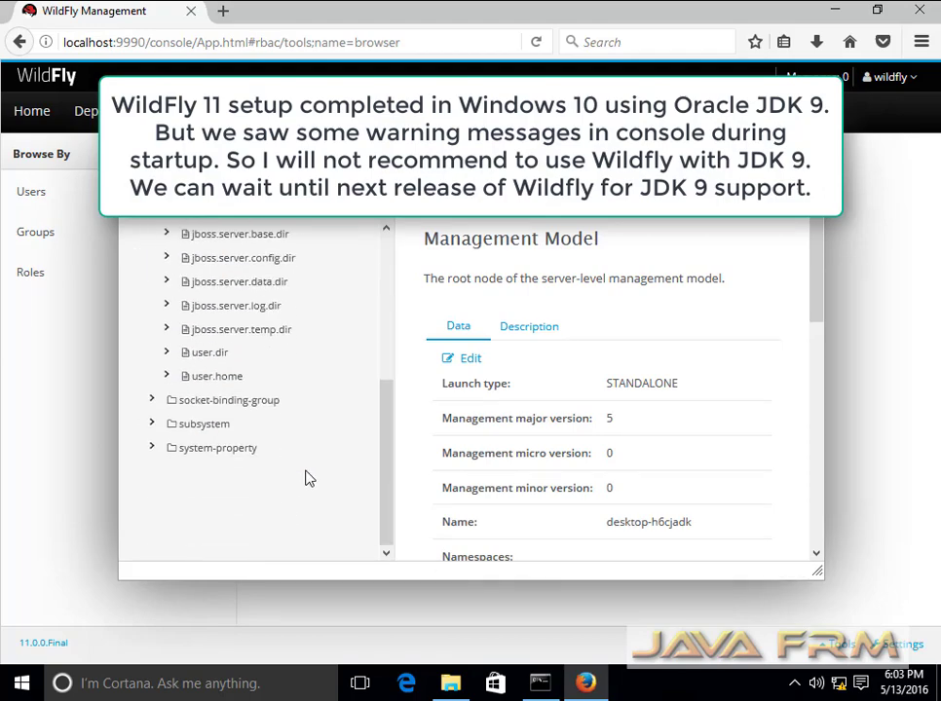
scroll(307, 476, up, 5)
click(223, 426)
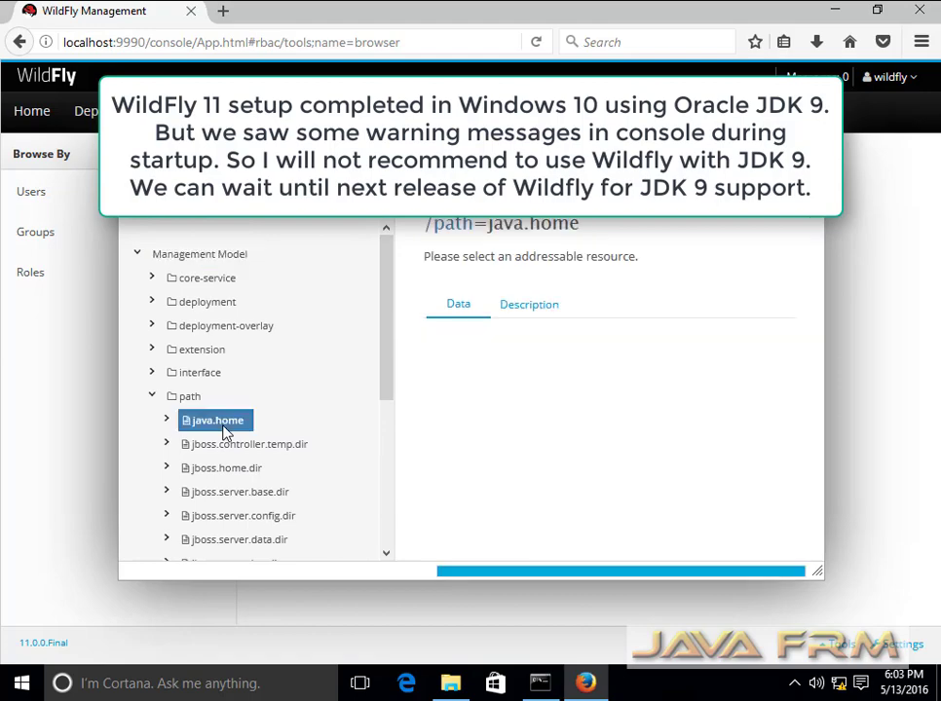
click(242, 444)
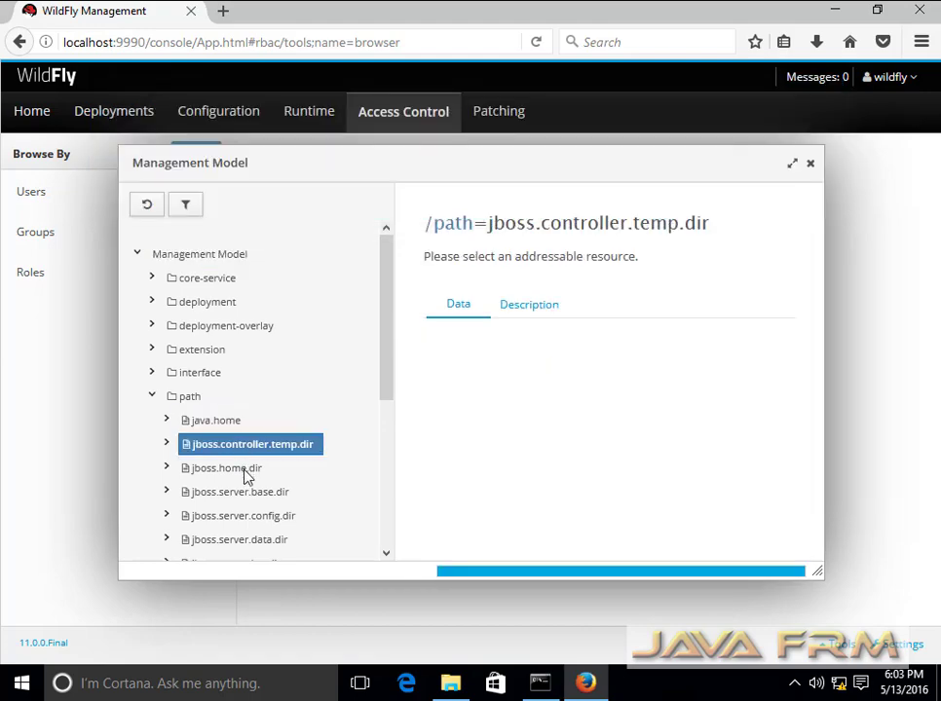
click(246, 476)
click(251, 496)
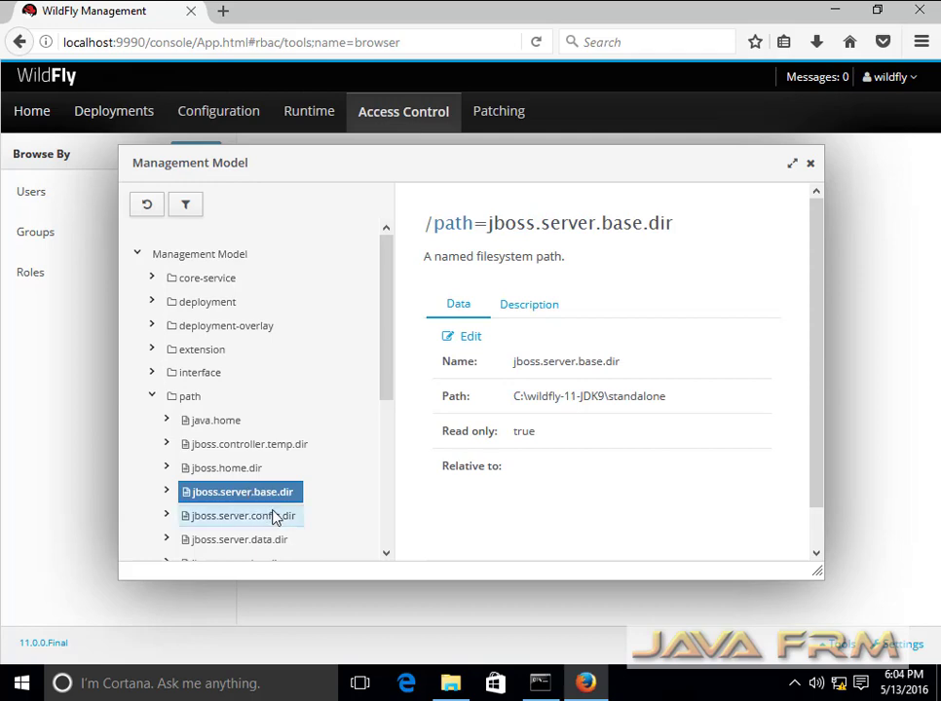
click(277, 517)
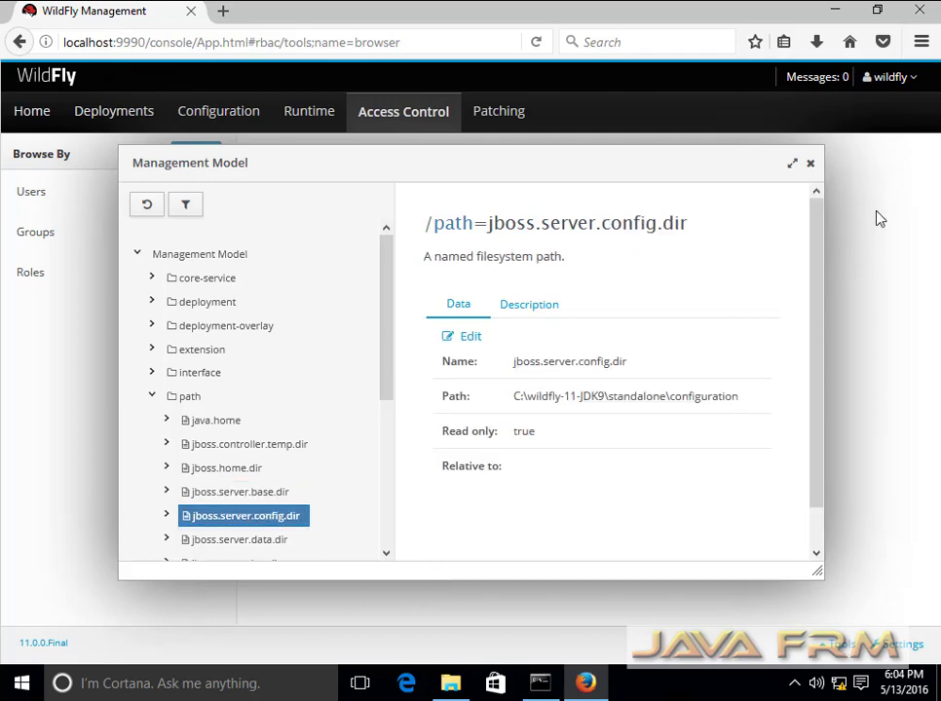